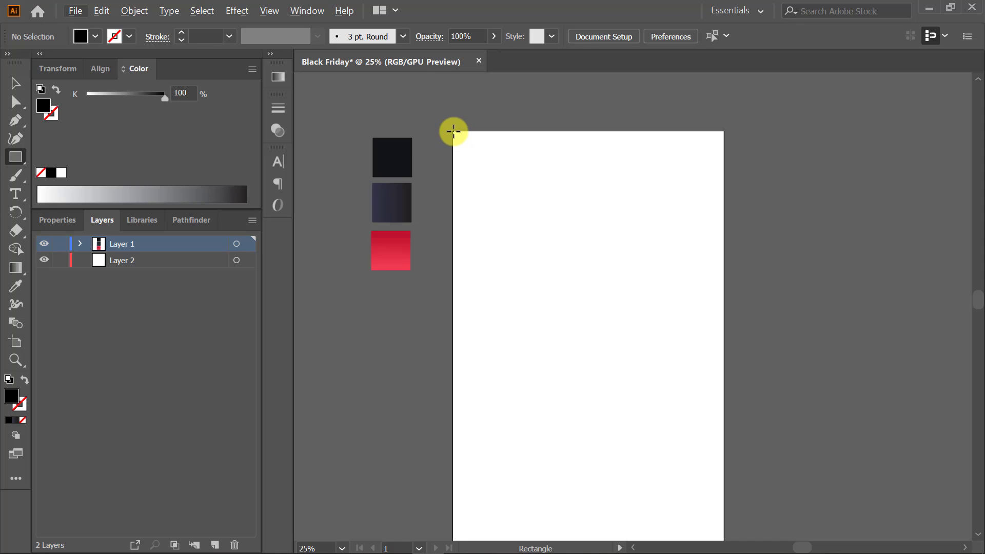
- Draw a black rectangle covering the whole artboard and move it into Layer 2
left_click_drag(453, 132, 724, 511)
left_click(81, 245)
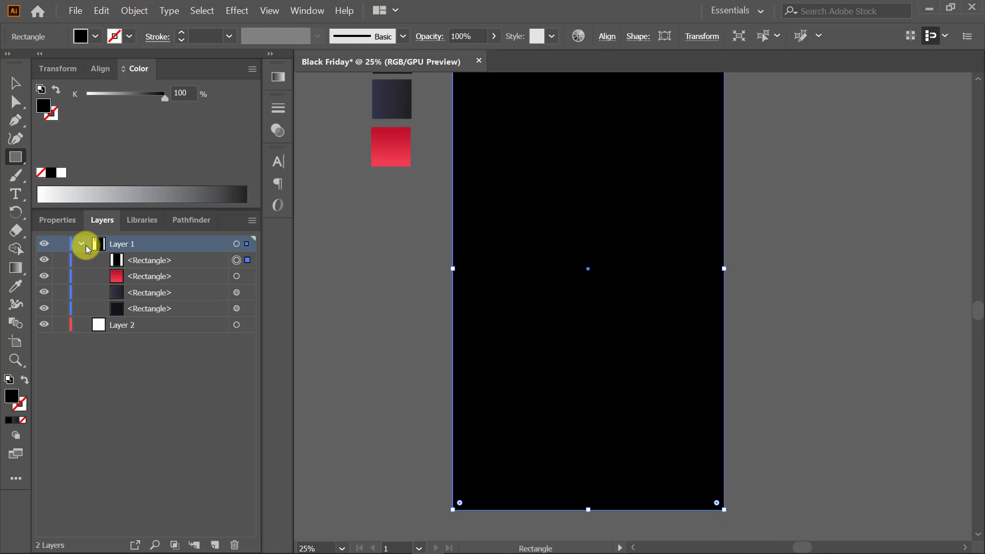
left_click_drag(87, 257, 98, 327)
left_click(80, 243)
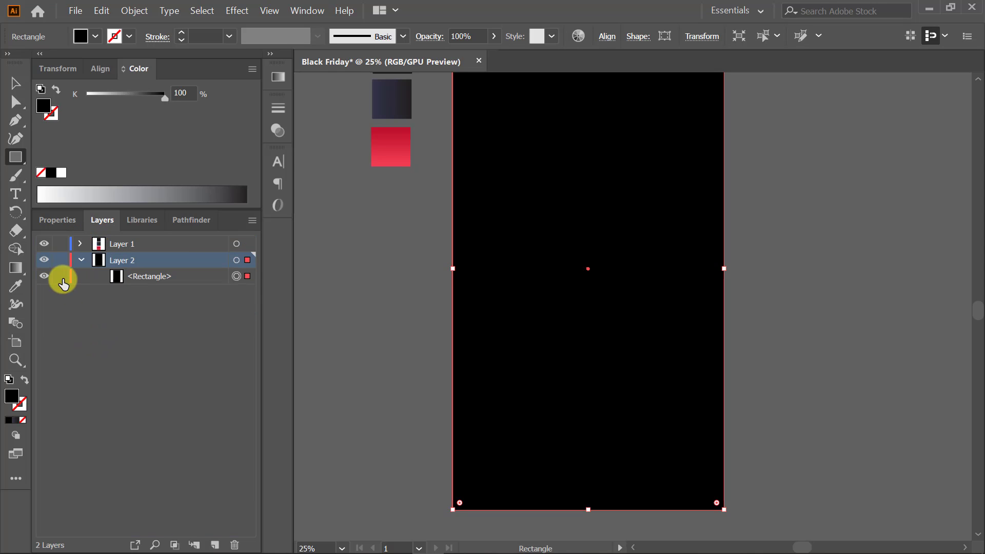
left_click(60, 277)
scroll(460, 290, "up", 2)
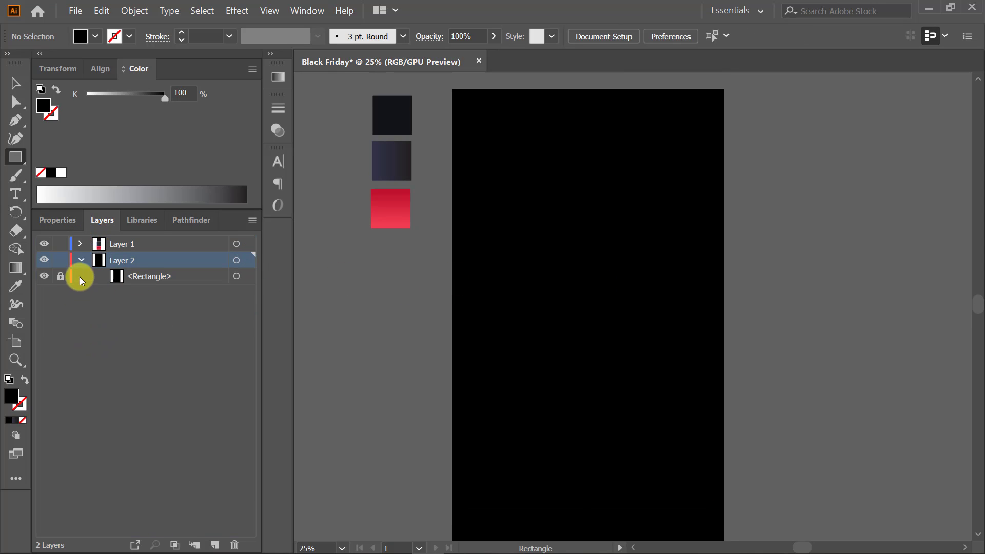
left_click(60, 276)
- Fill the background rectangle with the purple-to-black swatch gradient, running vertically from the top, and shift the gradient midpoint upward
key("v")
left_click(508, 229)
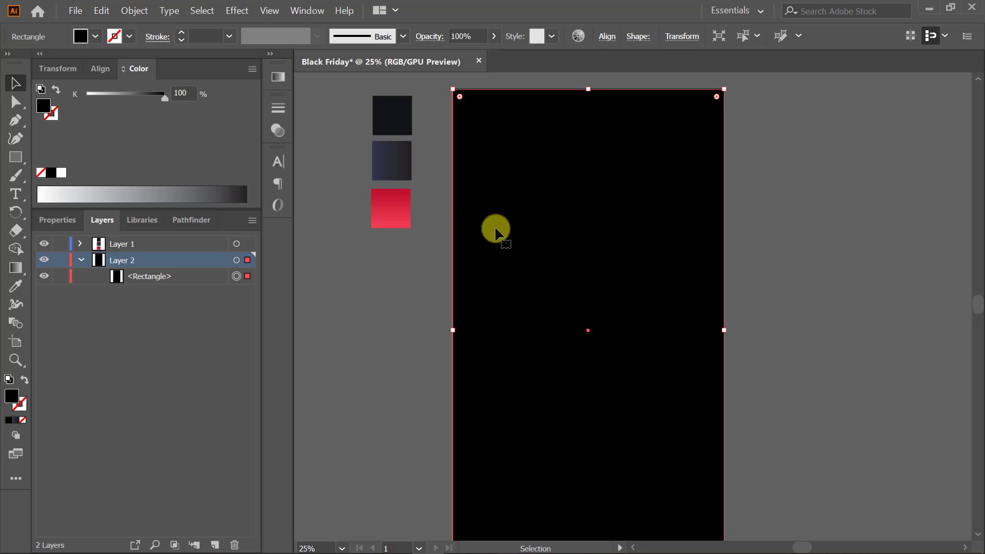
left_click(392, 163)
key("g")
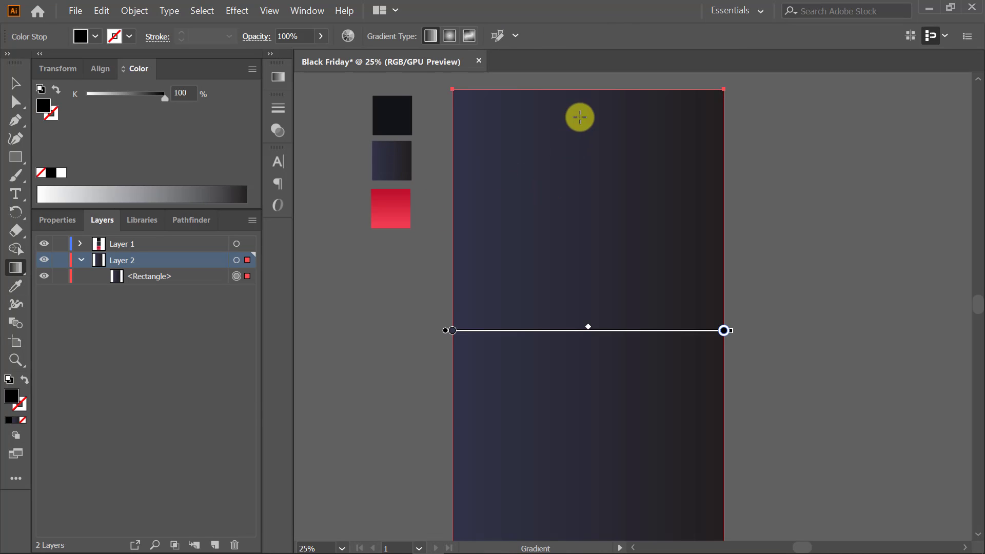
left_click_drag(580, 118, 584, 375)
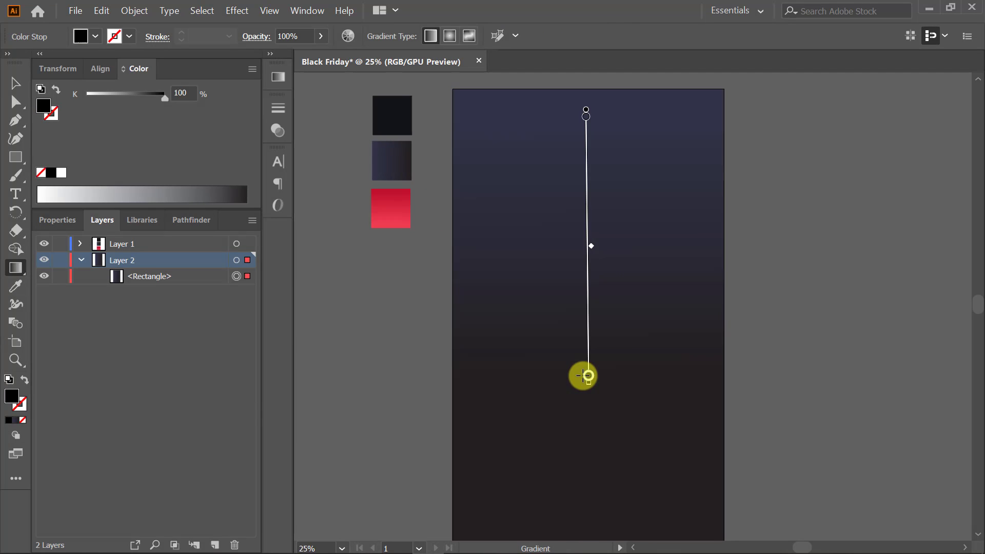
left_click_drag(593, 251, 593, 199)
key("v")
left_click(375, 327)
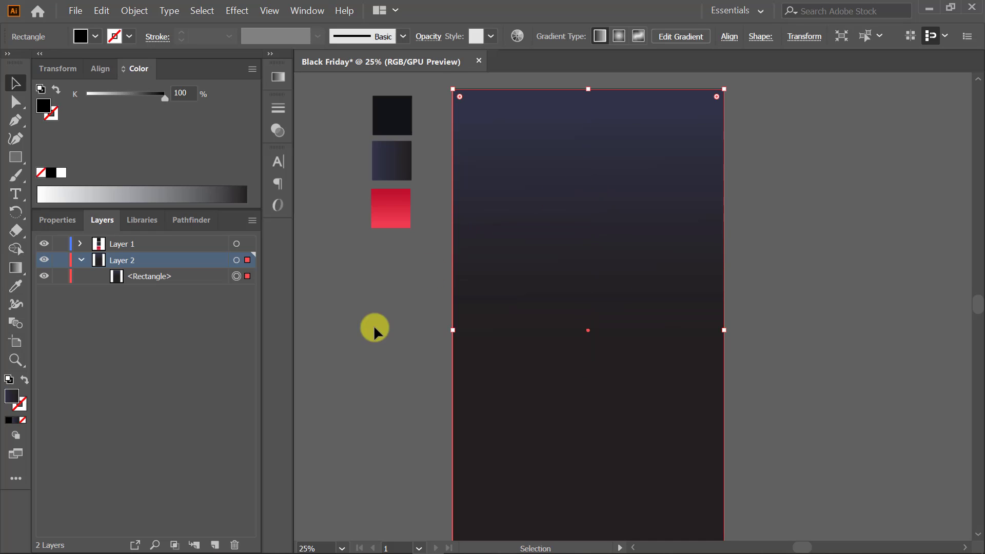
key("p")
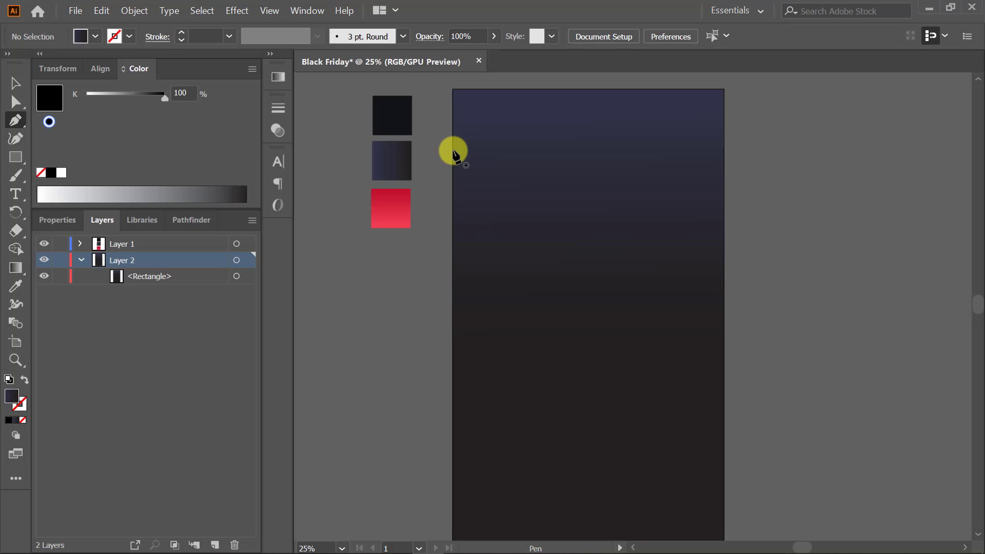
left_click(453, 150)
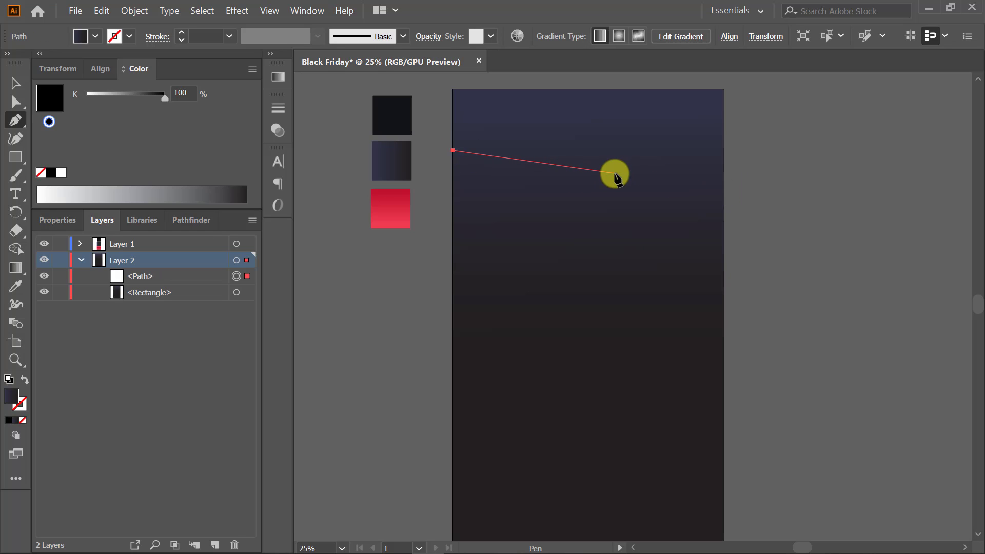
left_click(135, 243)
left_click(82, 260)
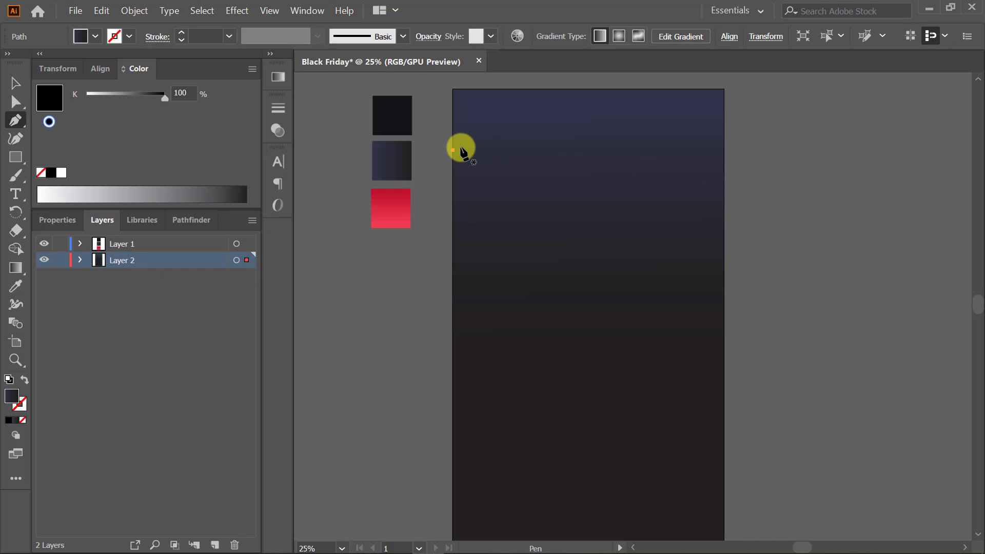
key("ctrl+z")
left_click(453, 148)
key("ctrl+z")
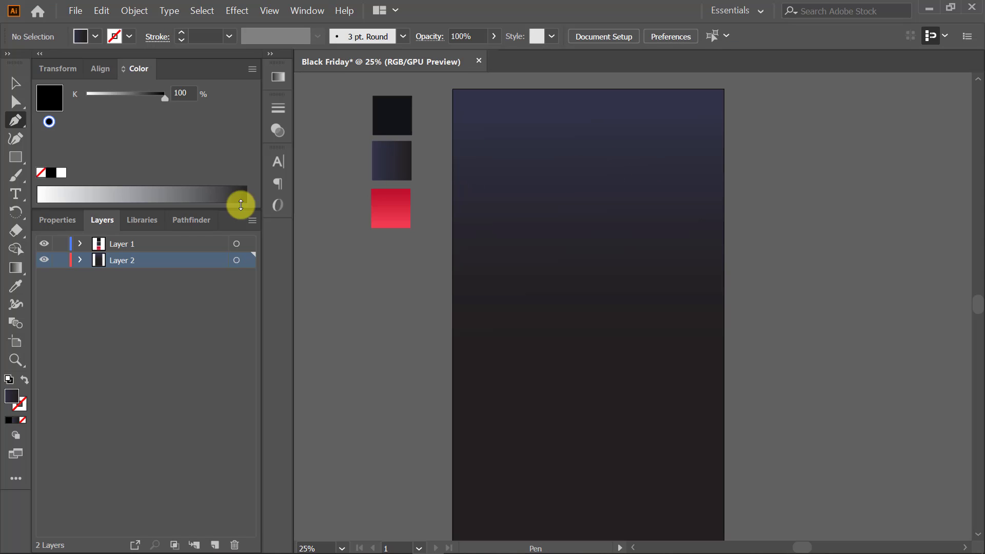
- Draw a closed four-sided band on Layer 1 across the artboard's full width, its top edge sloping down to the right
left_click(122, 247)
left_click(453, 150)
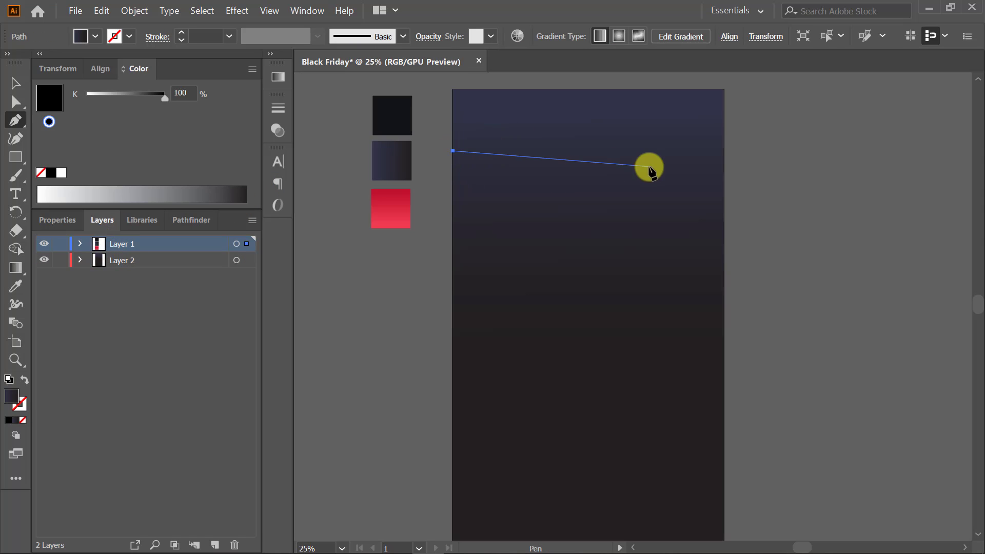
left_click(725, 180)
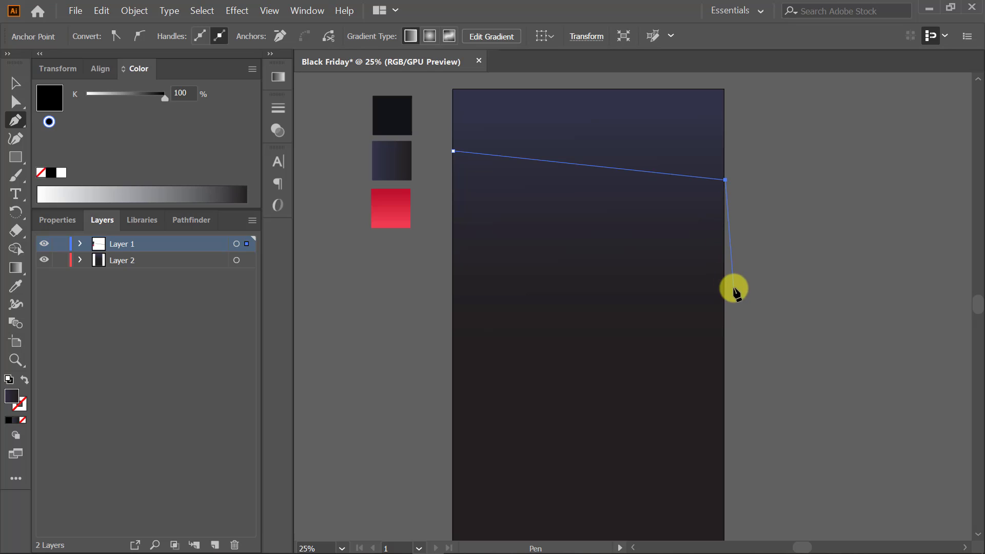
left_click(724, 275)
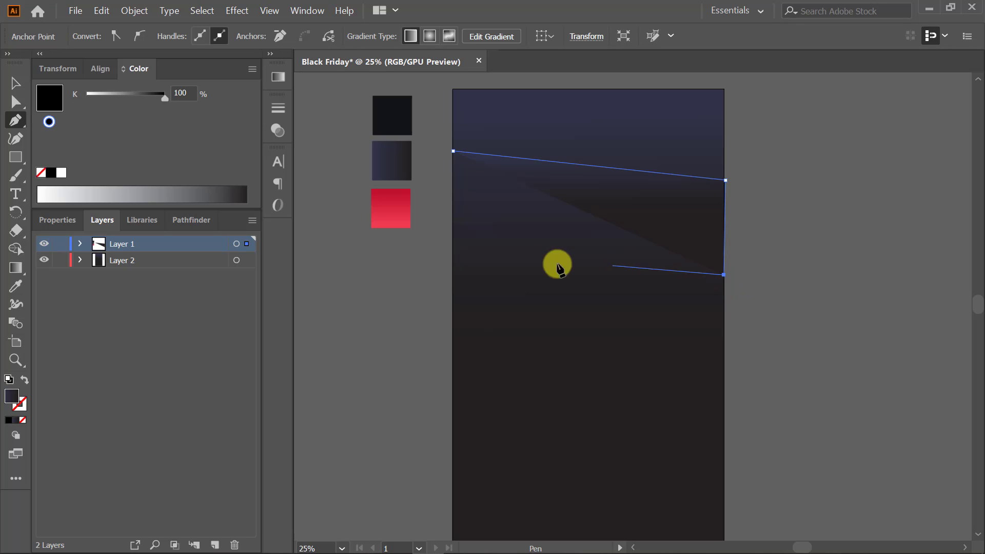
left_click(452, 273)
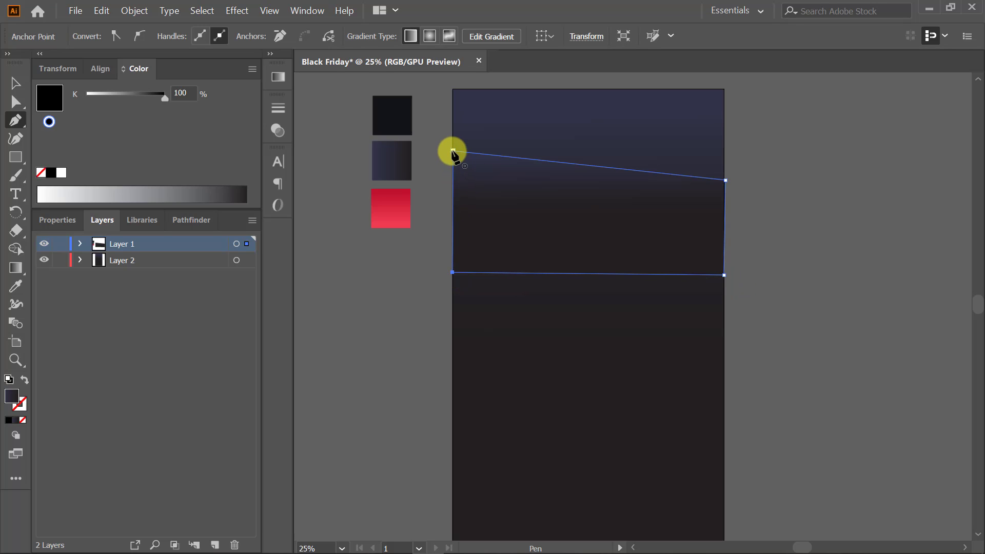
left_click(452, 151)
- Redraw the band's gradient vertically so it fades from purple at the slanted top edge to black near its bottom
key("g")
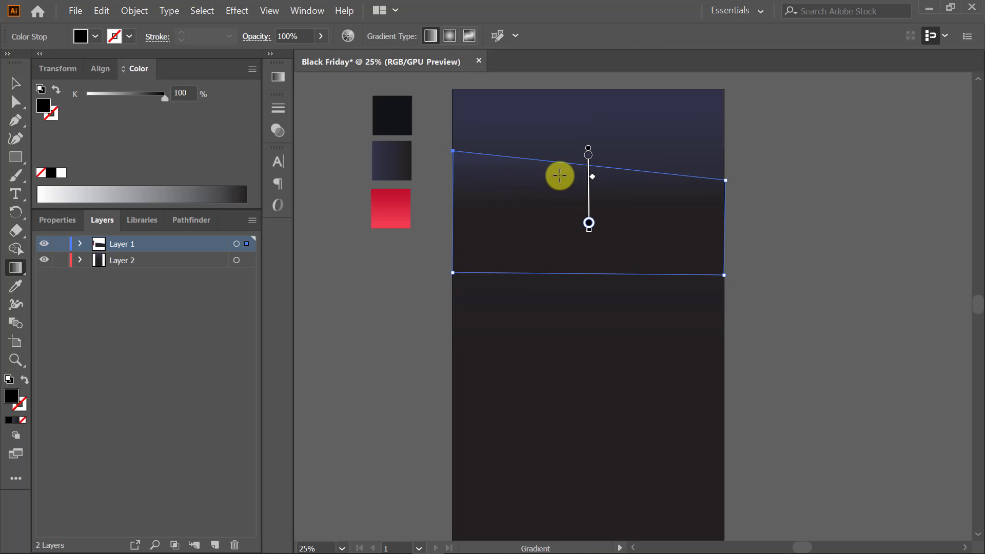
left_click_drag(559, 168, 560, 287)
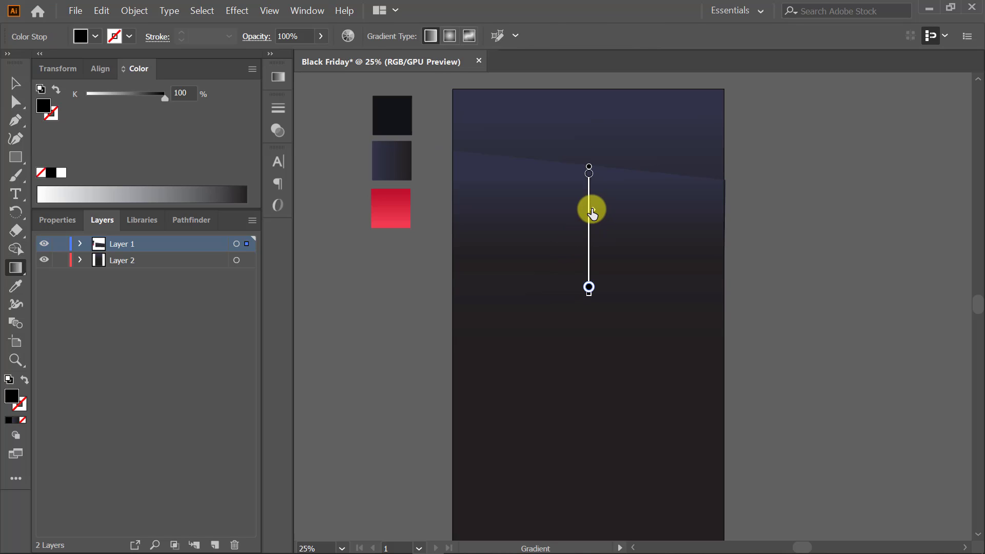
key("v")
left_click(780, 203)
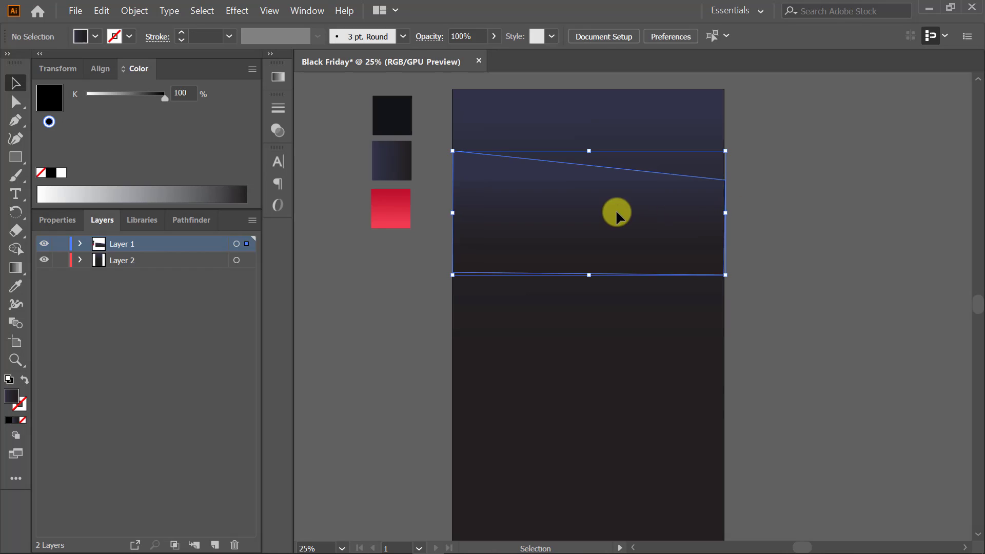
- Paste a copy of the band behind it, fill the copy with solid black and apply a 10-pixel Gaussian Blur
left_click(616, 214)
left_click(102, 10)
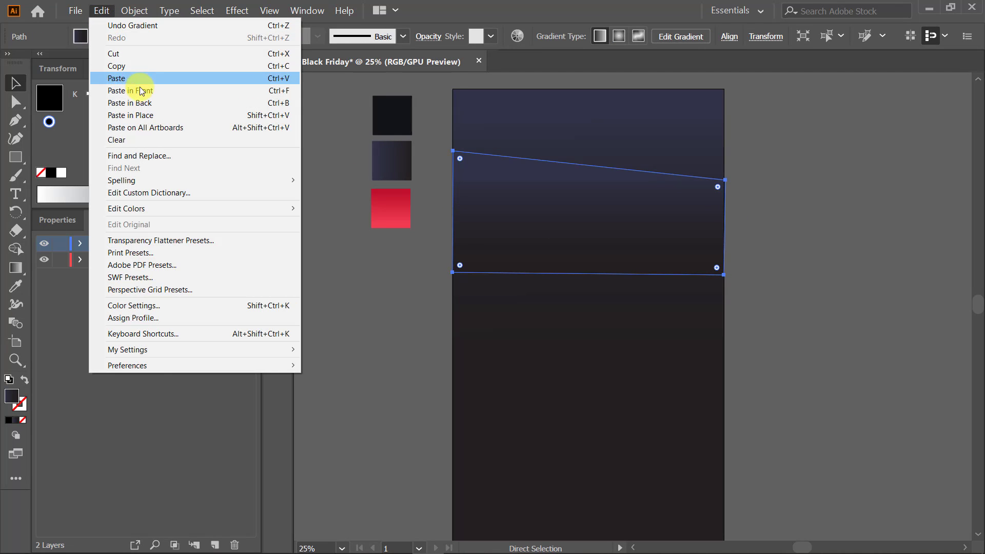
left_click(156, 103)
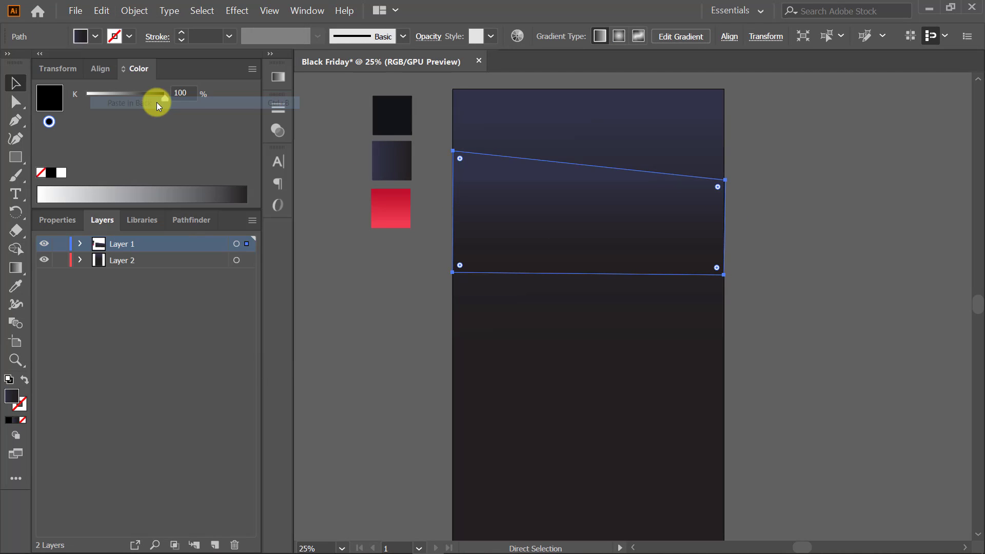
left_click(9, 420)
left_click(251, 12)
mouse_move(358, 257)
left_click(403, 258)
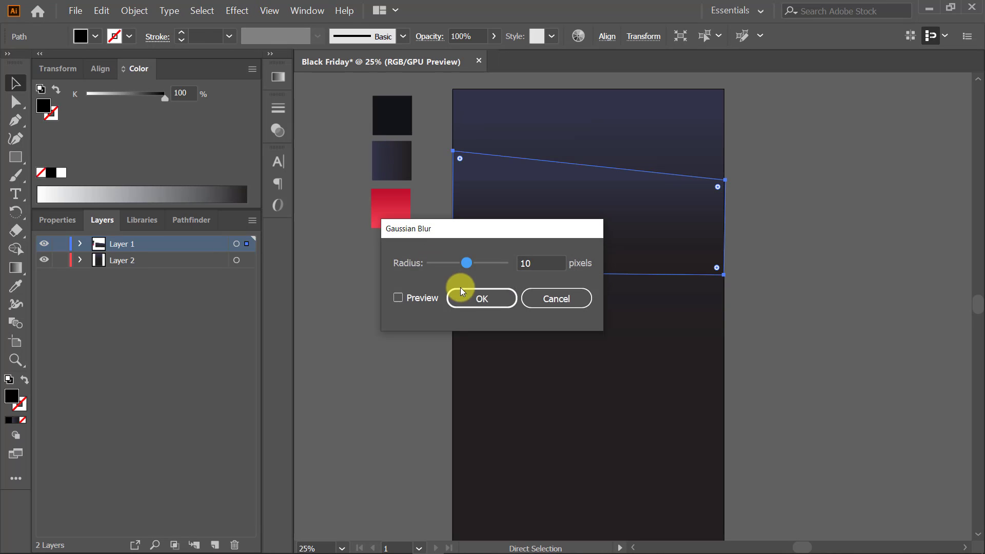
left_click(497, 297)
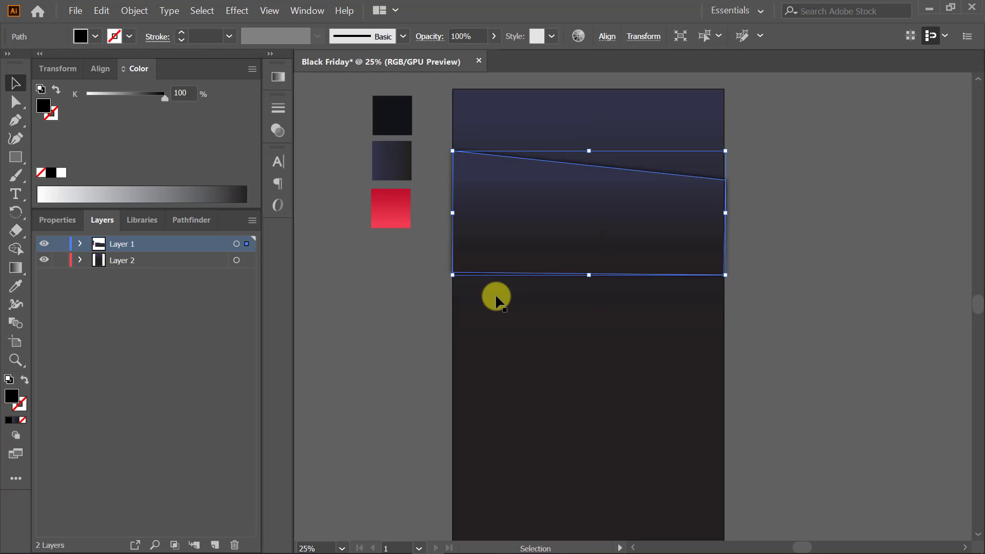
- Set the blurred shadow's opacity to 50% and nudge it slightly upward
left_click(464, 36)
type("50")
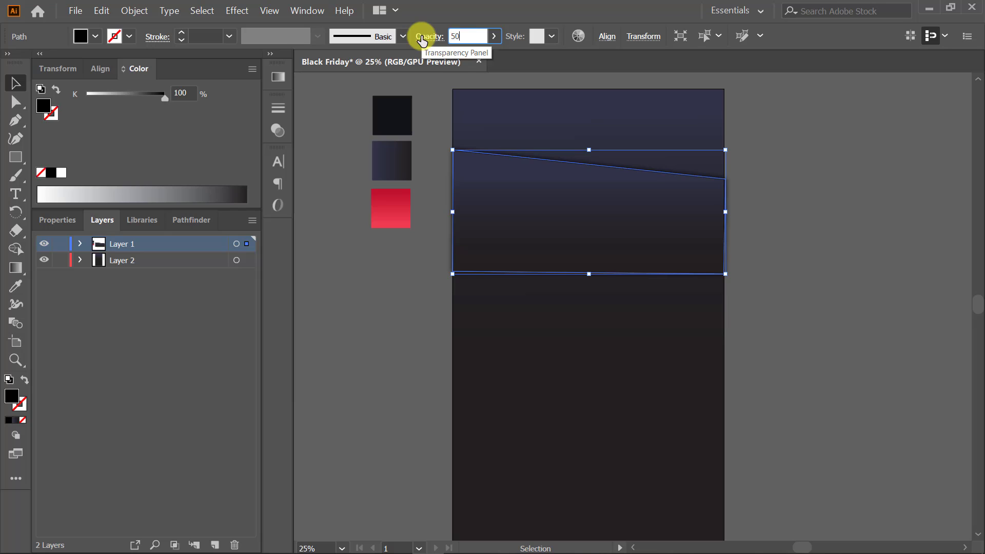
key("Return")
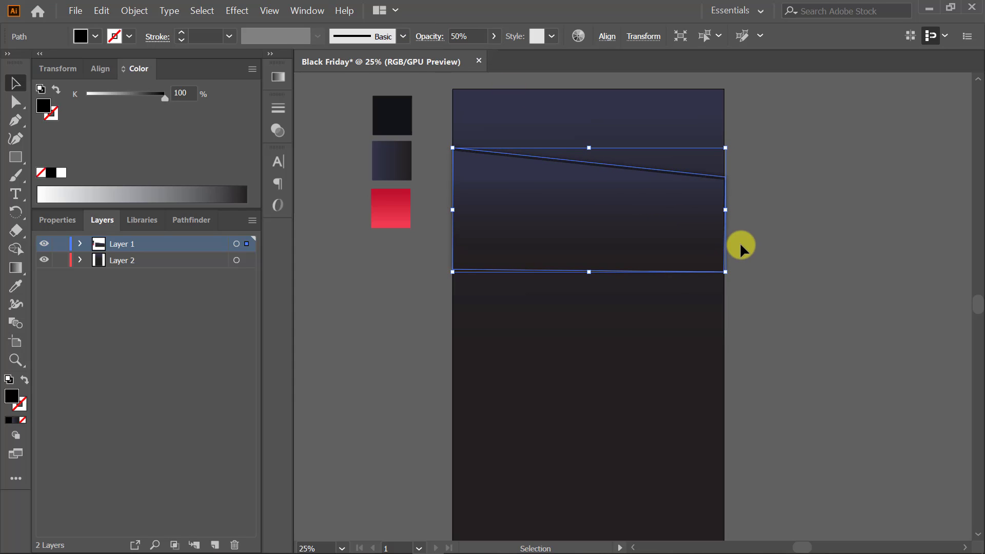
left_click(774, 236)
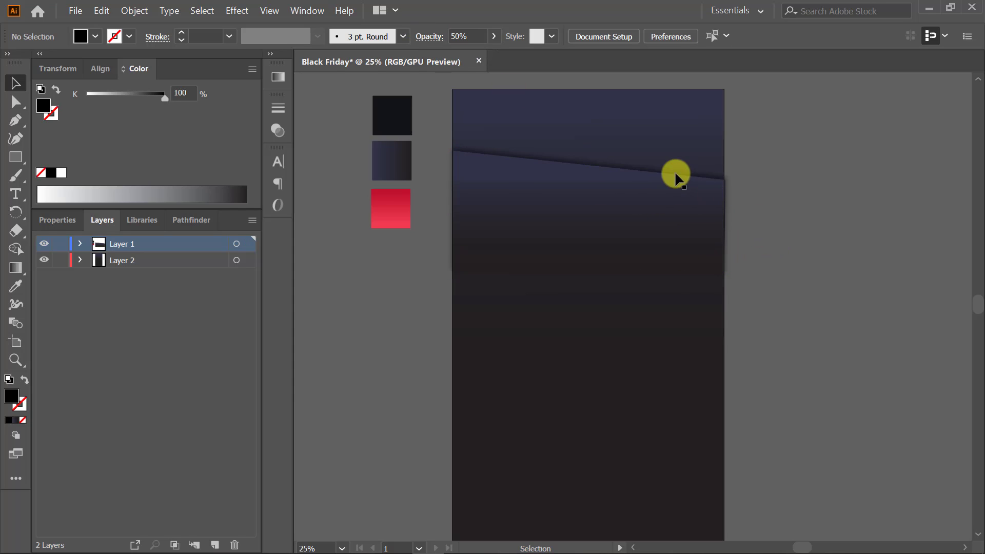
- Reposition the gradient band vertically so only a thin strip of shadow shows along its slanted top edge
left_click_drag(666, 182, 664, 193)
left_click(653, 177)
left_click(658, 212)
key("Up")
key("Up")
key("Up")
key("Up")
key("Up")
key("Up")
key("Up")
key("Up")
key("Up")
key("Up")
key("Up")
key("Up")
key("Up")
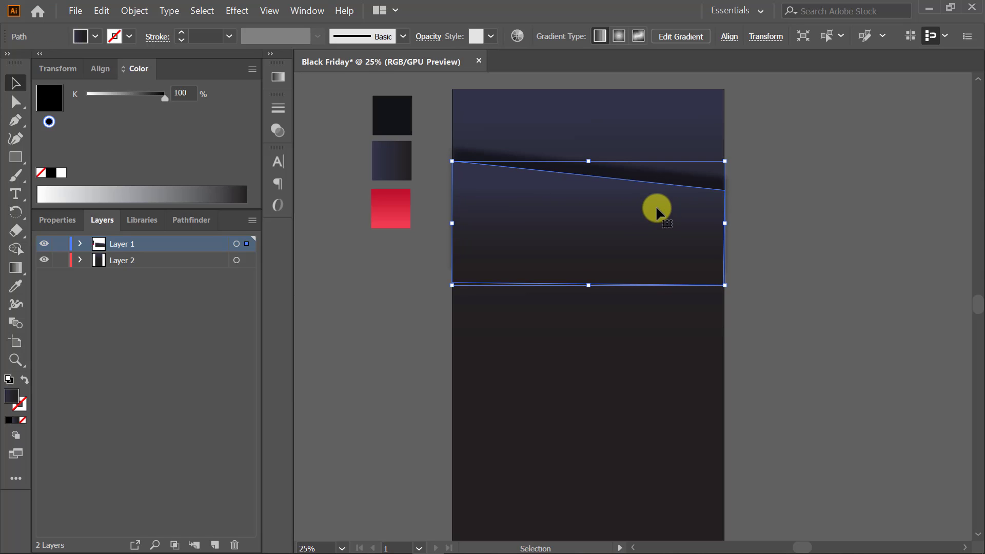
key("Up")
key("Up")
key("Up")
key("Up")
key("Up")
key("Up")
key("Up")
key("Up")
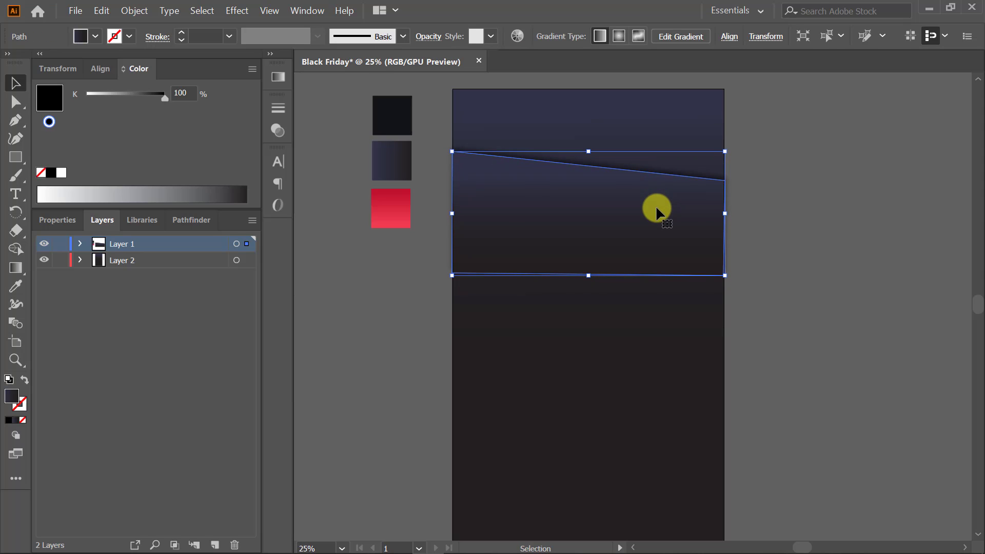
key("Up")
key("Up")
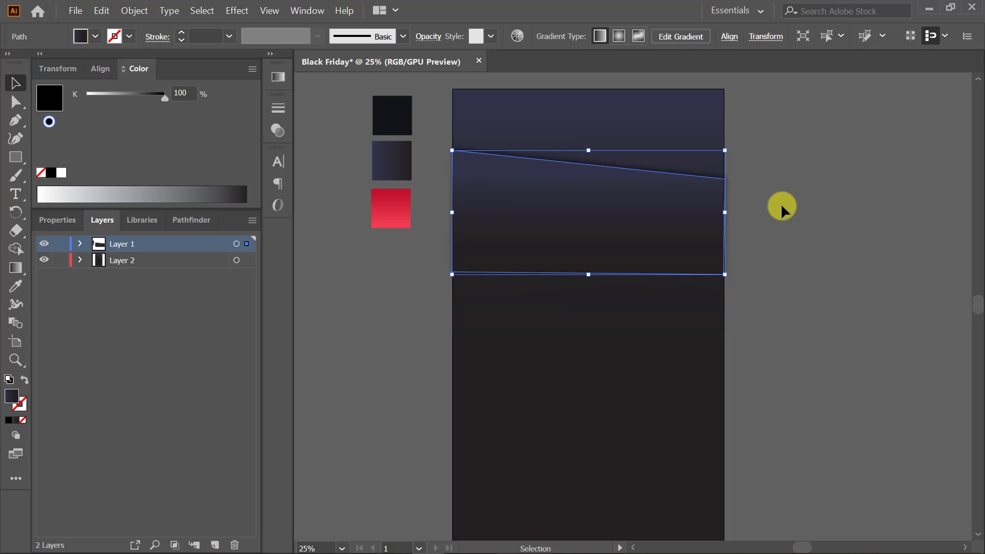
left_click(749, 240)
scroll(749, 240, "down", 1)
scroll(750, 241, "up", 1)
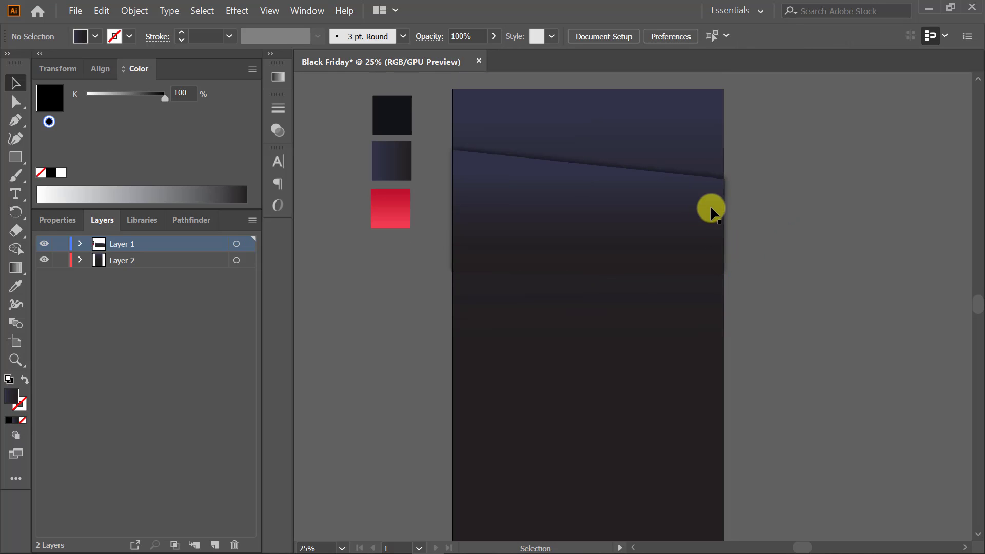
key("p")
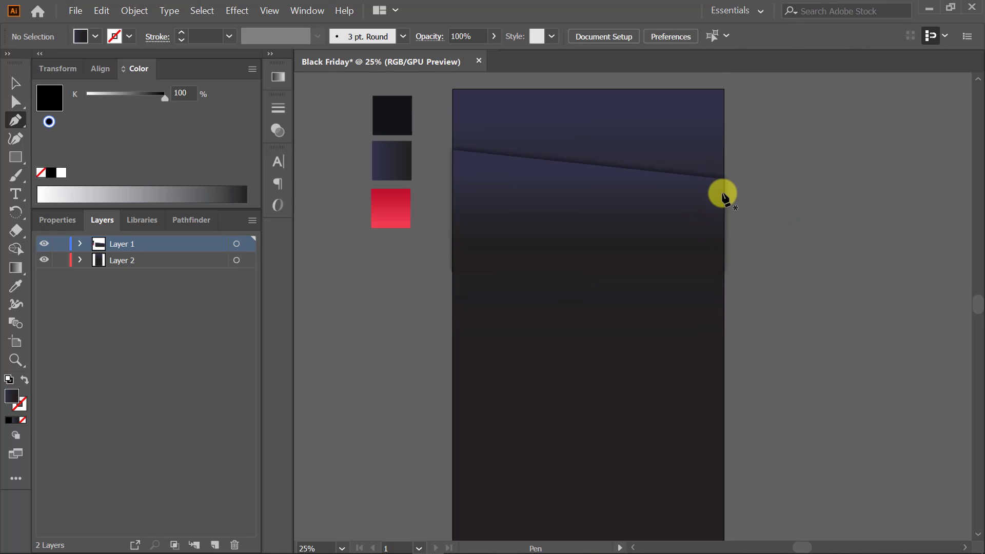
left_click(723, 197)
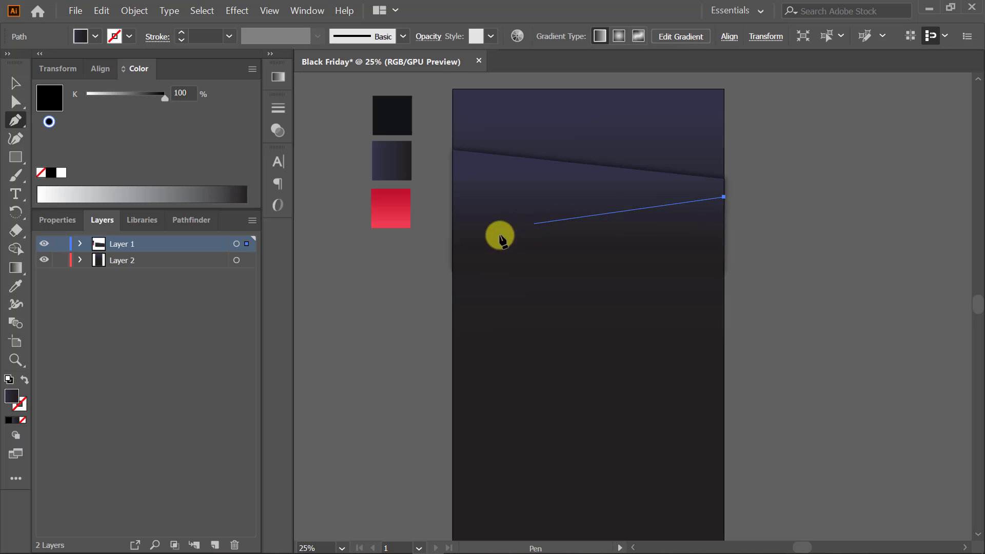
left_click(453, 250)
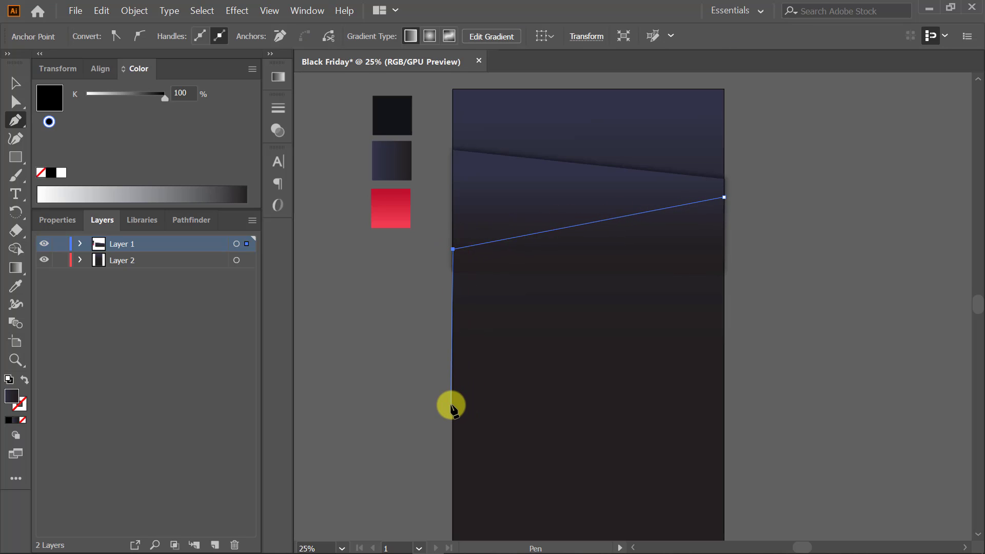
left_click(454, 251, "ctrl")
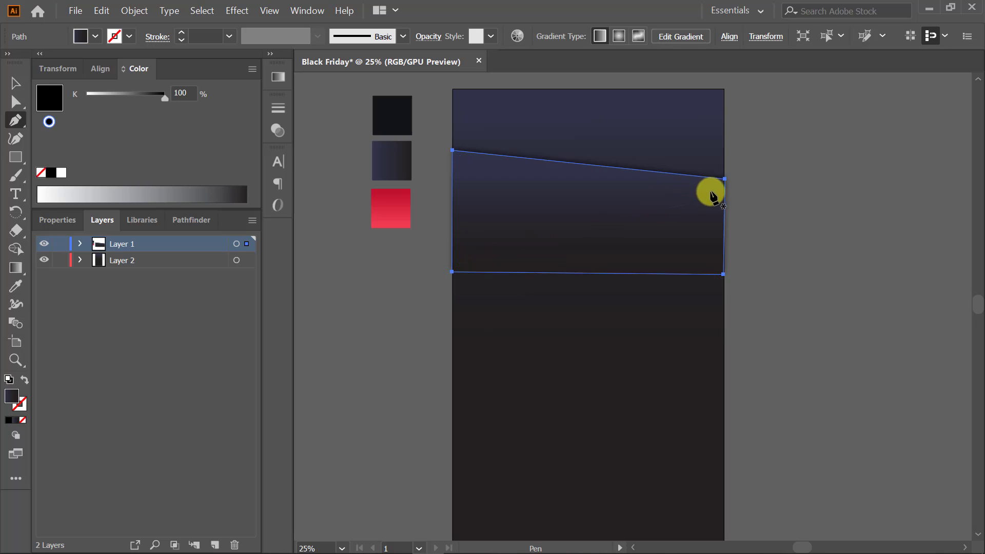
- Draw a second closed four-sided band below the first across the artboard, its top and bottom edges rising to the right
left_click(724, 199)
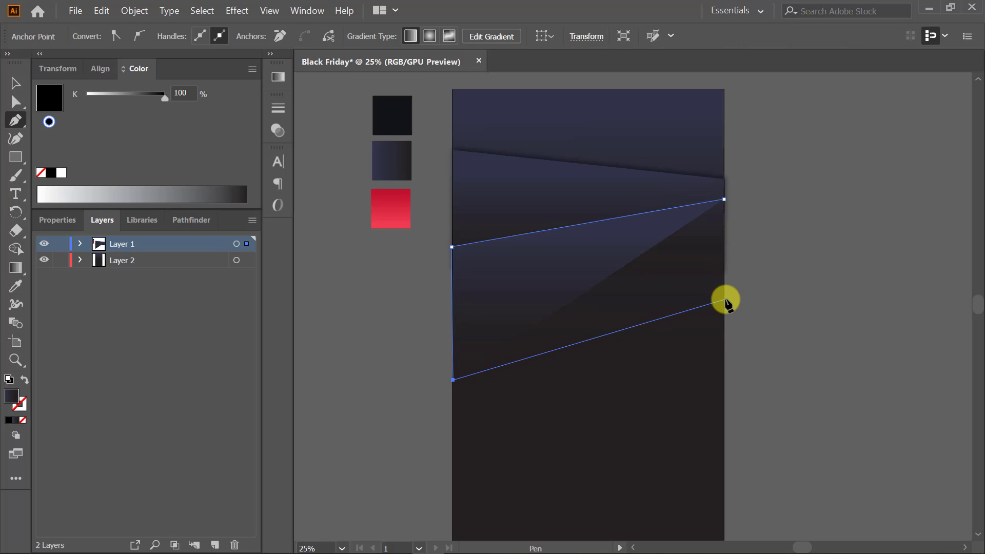
left_click(724, 301)
left_click(724, 200)
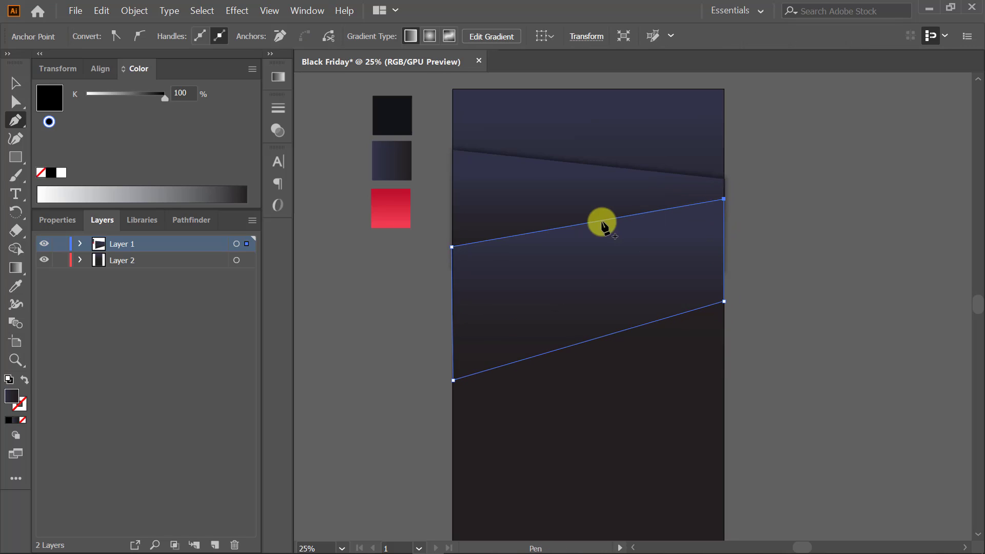
- Fill the second band with the red gradient swatch and angle it diagonally from light red at upper left to dark red at lower right
left_click(394, 204)
key("g")
left_click(599, 263)
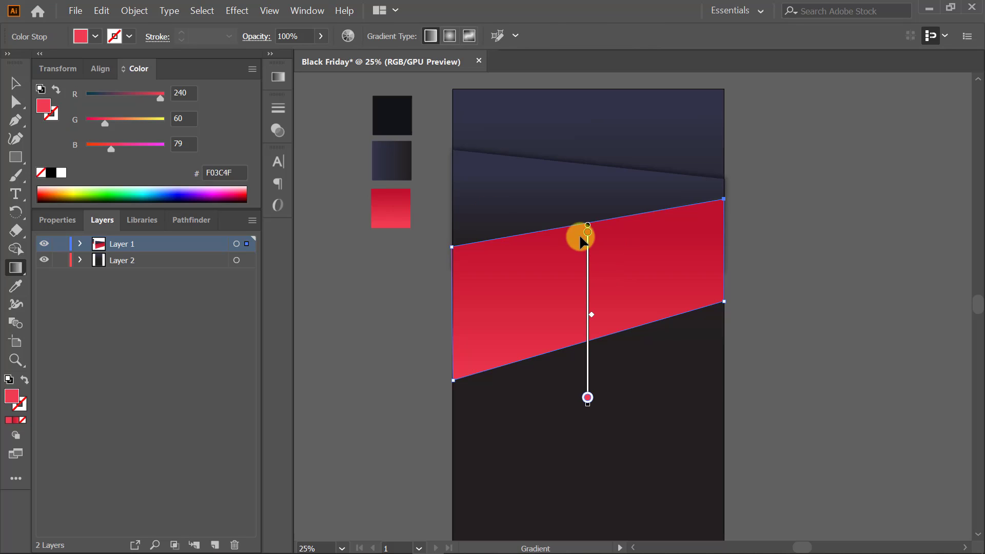
mouse_move(627, 225)
left_mouse_down()
mouse_move(636, 343)
mouse_move(618, 196)
mouse_move(631, 194)
left_mouse_up()
mouse_move(646, 295)
left_mouse_down()
mouse_move(578, 187)
mouse_move(592, 198)
left_mouse_up()
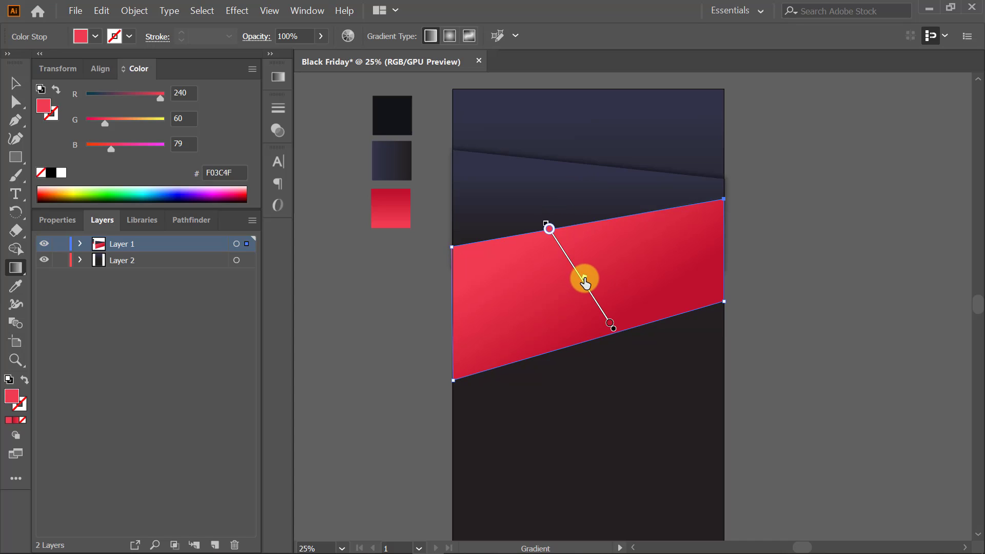
key("a")
left_click(759, 288)
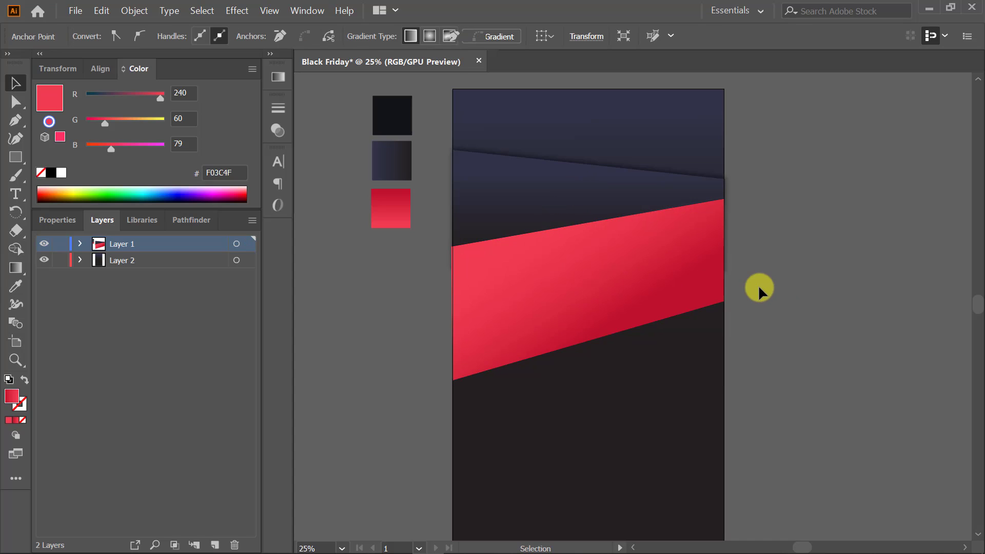
- Draw a third closed four-sided band across the artboard, overlapping the red gradient band and rising more steeply to the right
key("p")
left_click(723, 159)
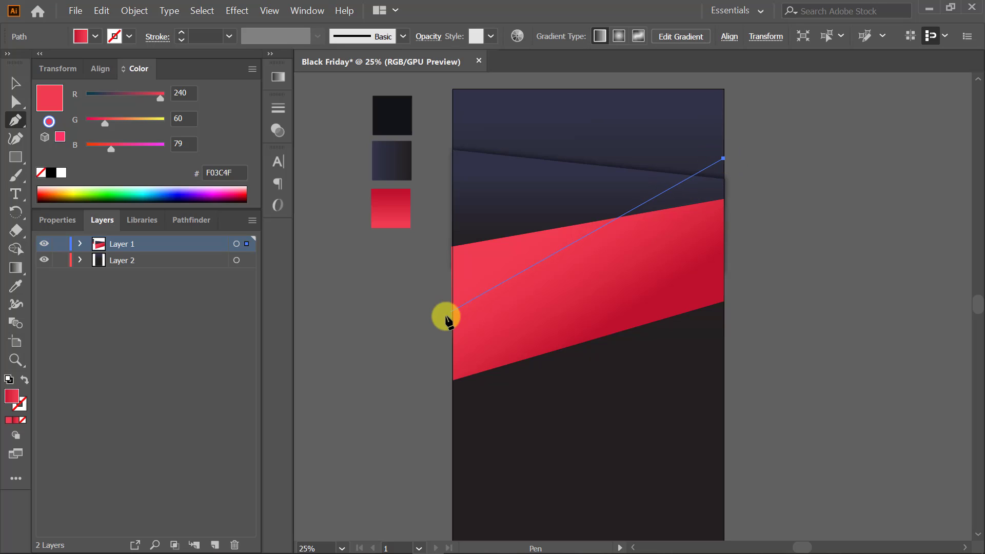
left_click(450, 315)
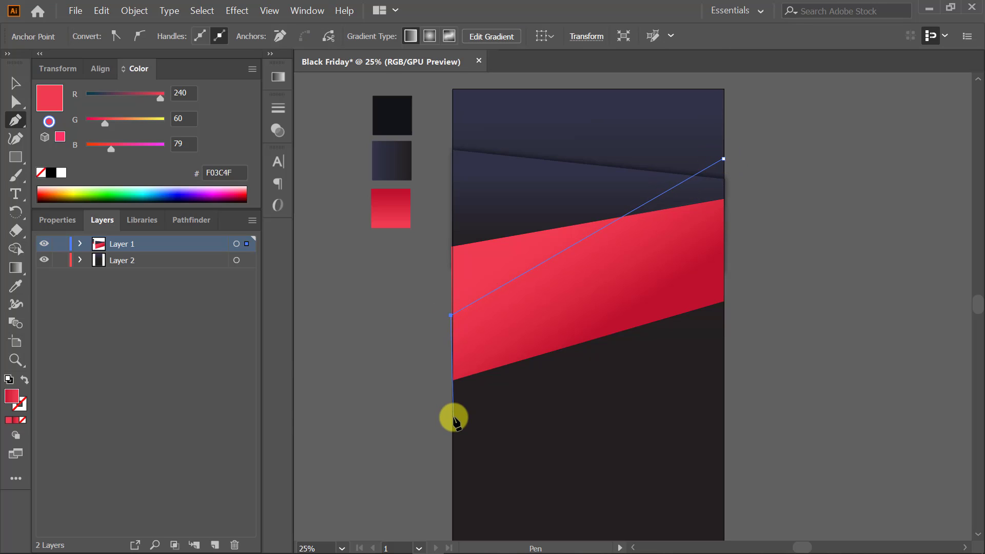
left_click(452, 425)
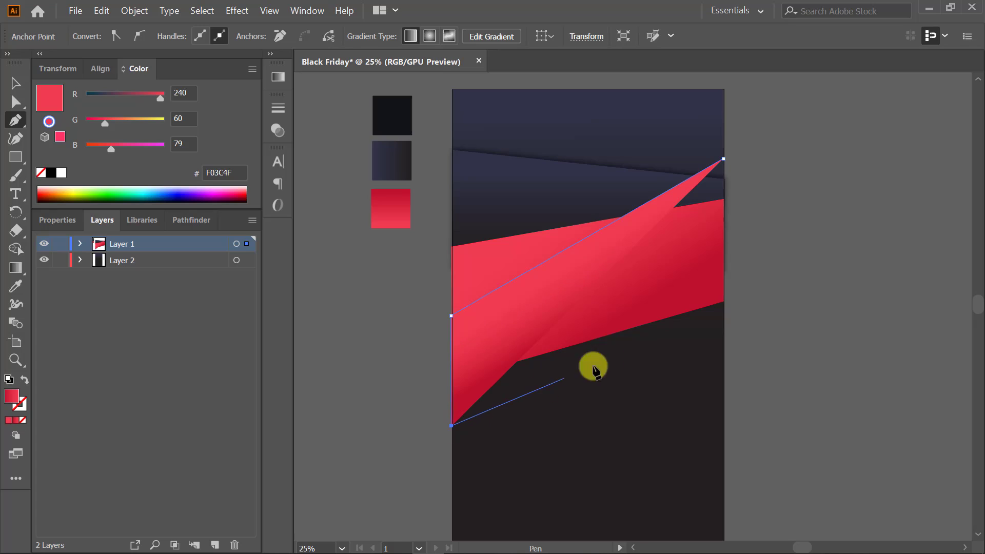
left_click(724, 303)
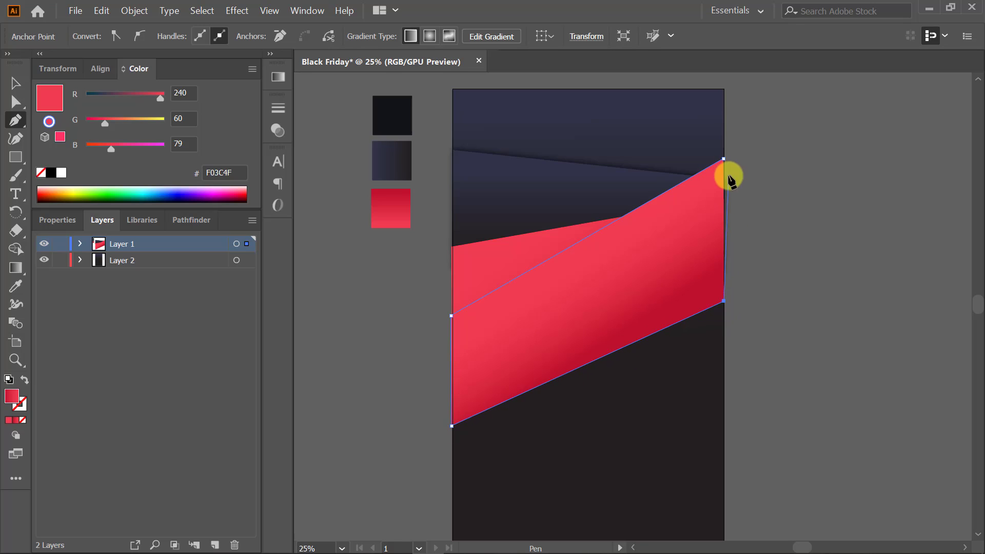
left_click(724, 159)
- Change the third band's gradient fill to solid crimson D10031
left_click(11, 423)
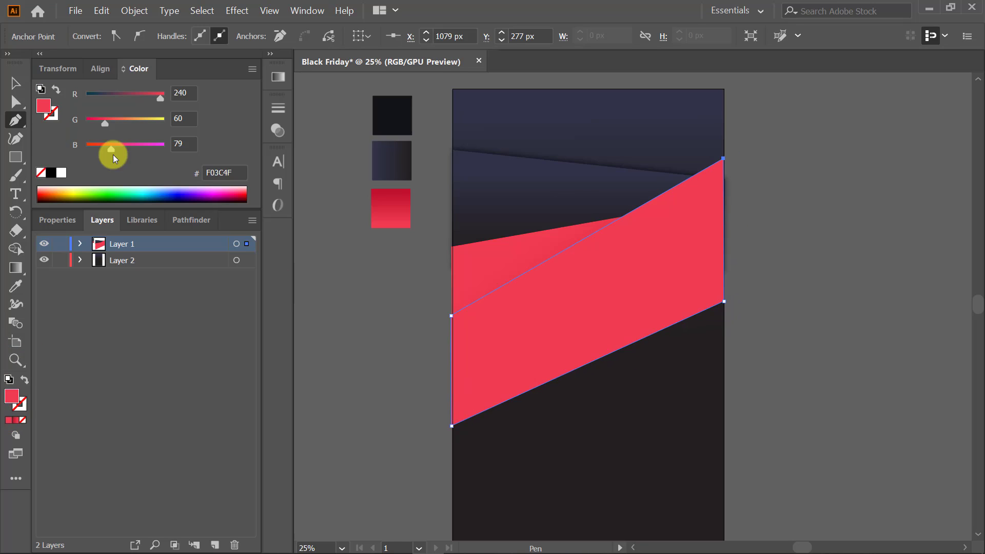
left_click_drag(159, 97, 143, 98)
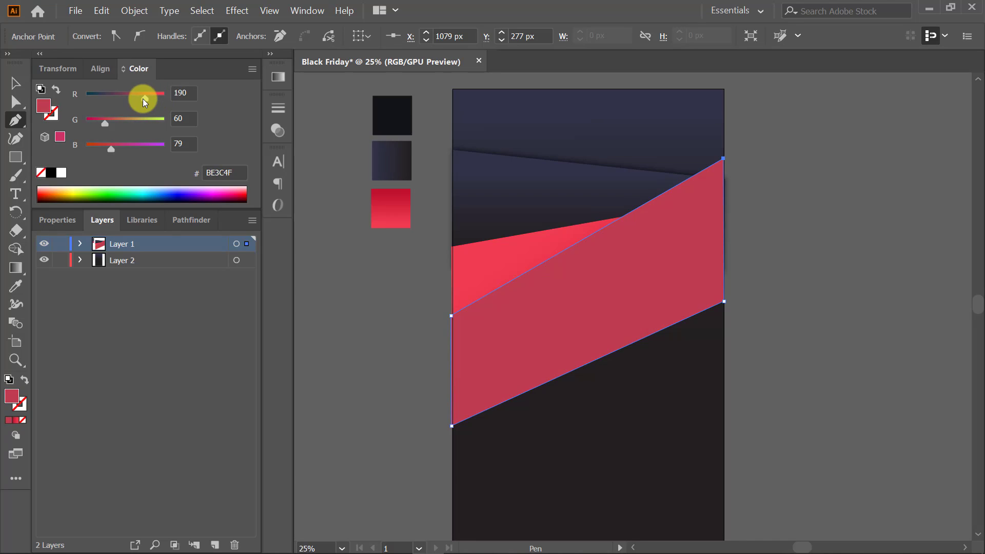
double_click(43, 105)
left_click_drag(756, 275, 854, 246)
left_click(946, 251)
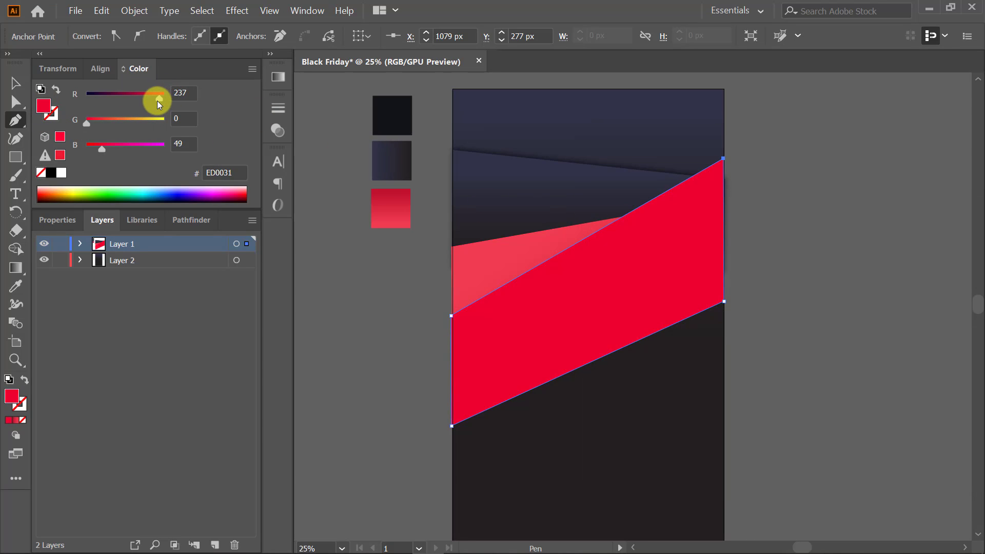
left_click_drag(157, 101, 150, 101)
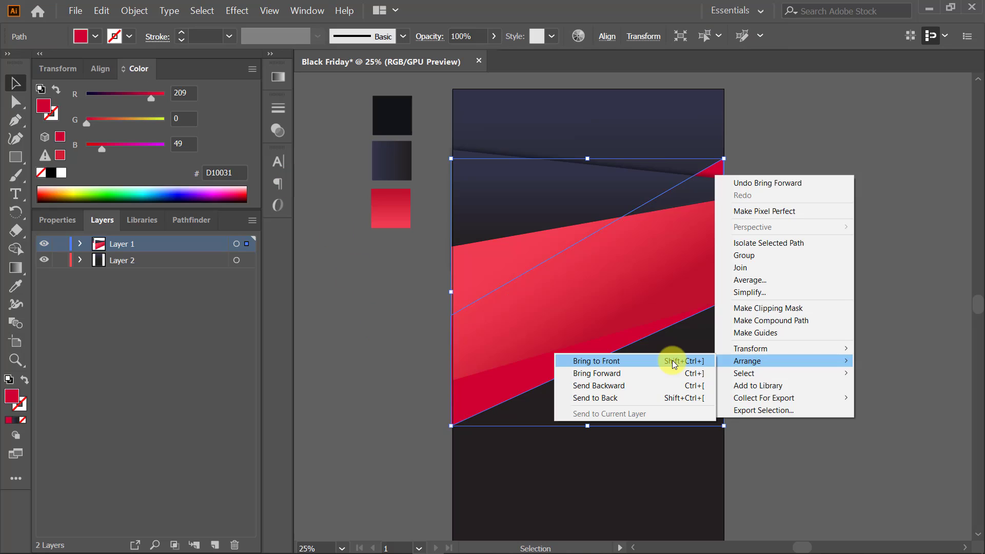
- Arrange the red gradient band in front of the solid crimson band and nudge the crimson band slightly downward
left_click(672, 361)
right_click(489, 263)
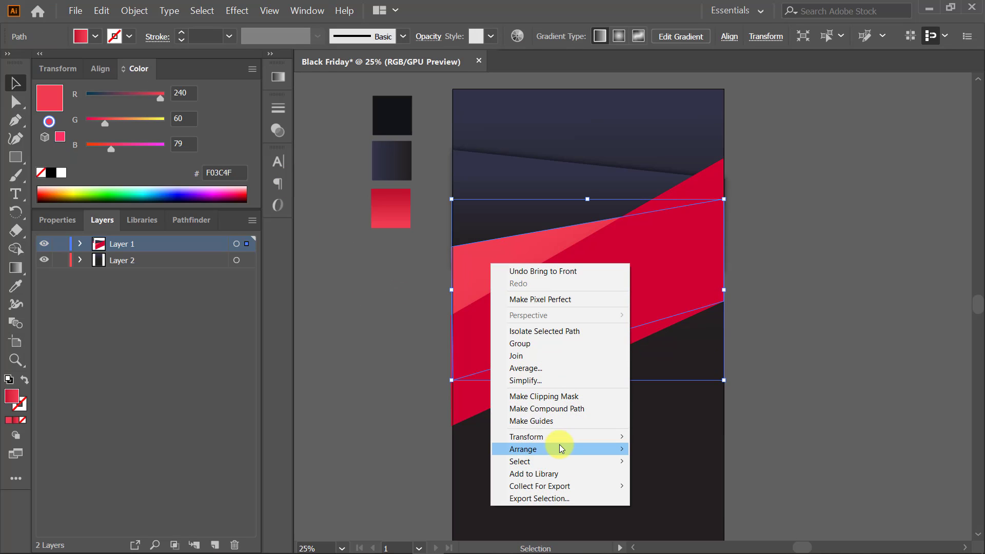
mouse_move(561, 446)
left_click(688, 447)
left_click(844, 323)
scroll(844, 323, "down", 1)
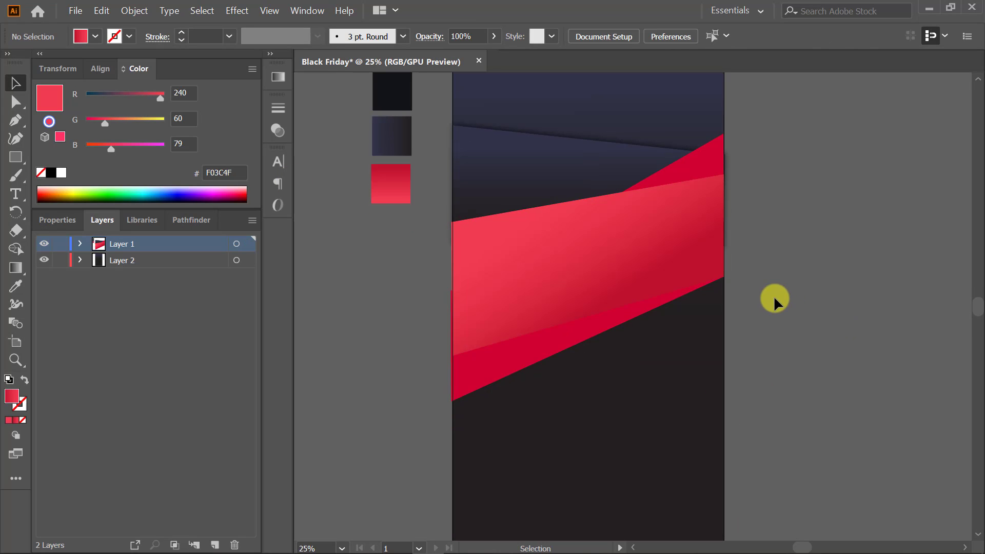
left_click(544, 347)
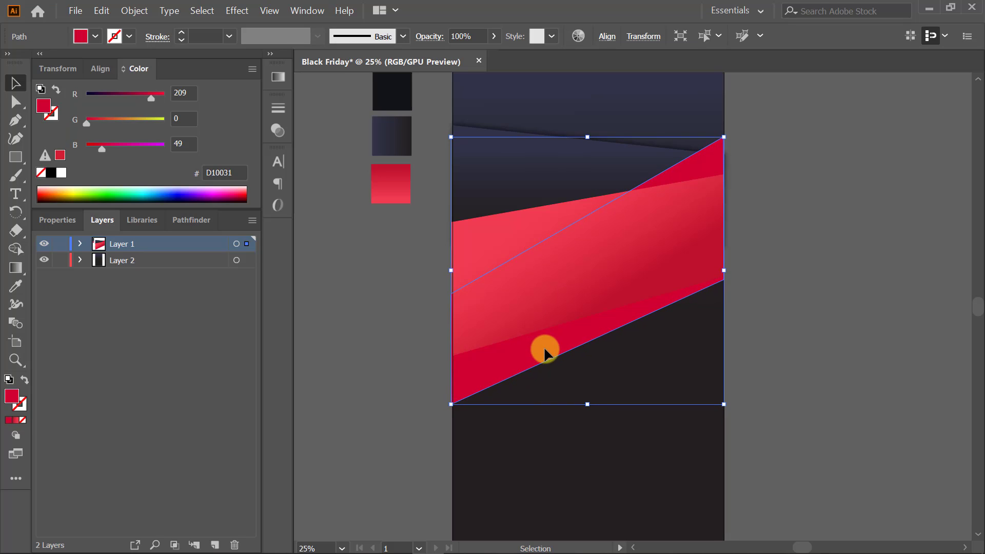
- Paste a copy of the red gradient band behind it, fill the copy with solid black and apply a 10-pixel Gaussian Blur
left_click(553, 295)
key("a")
left_click(102, 10)
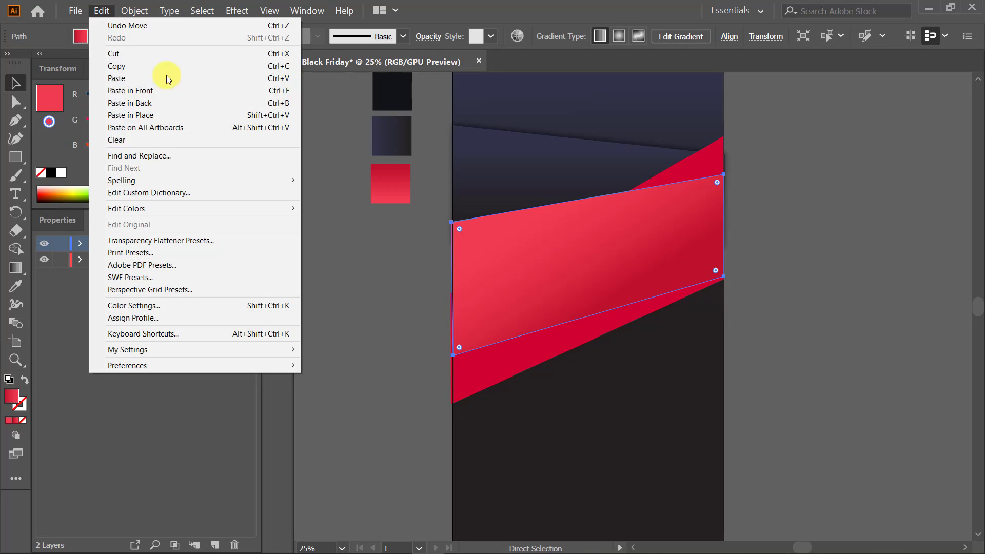
left_click(158, 102)
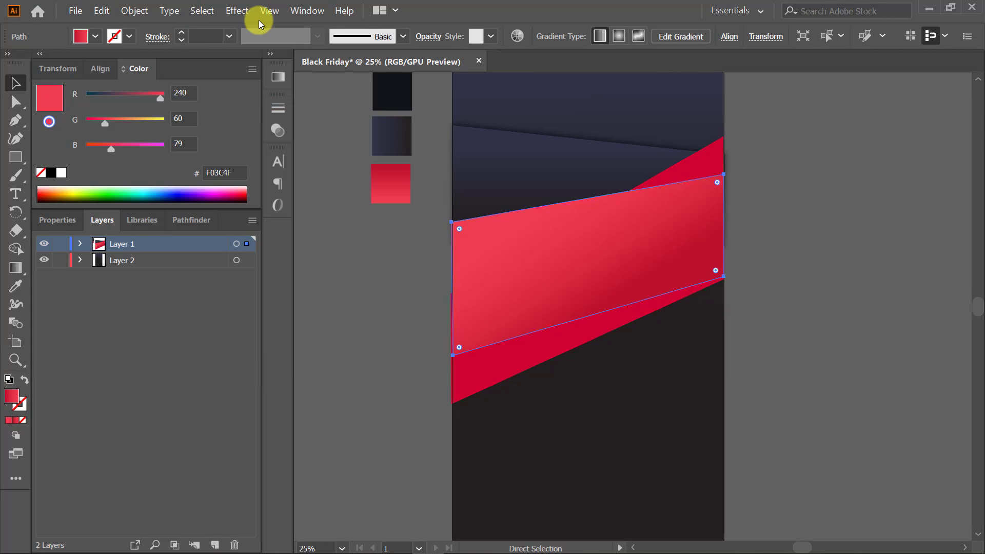
left_click(8, 421)
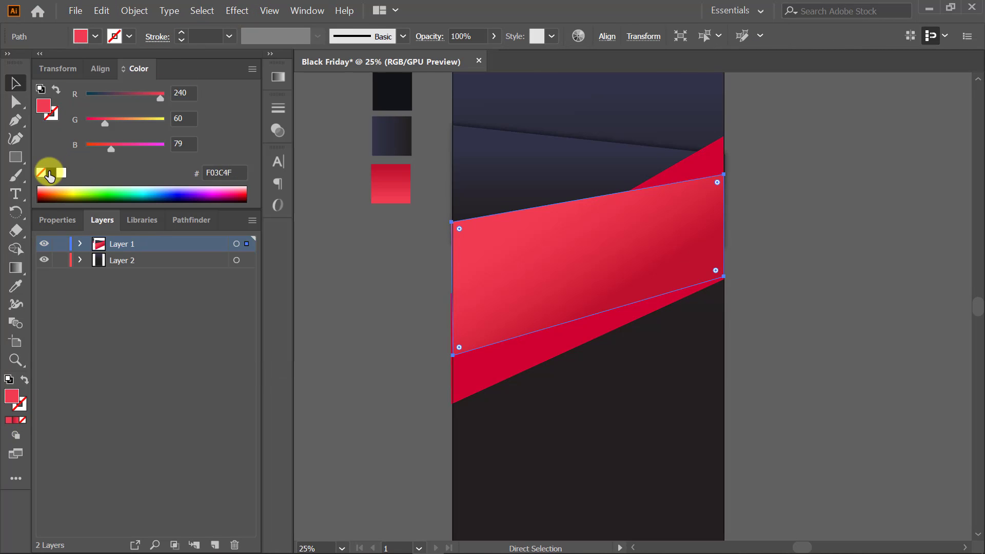
left_click(51, 173)
left_click(231, 10)
mouse_move(308, 262)
left_click(429, 260)
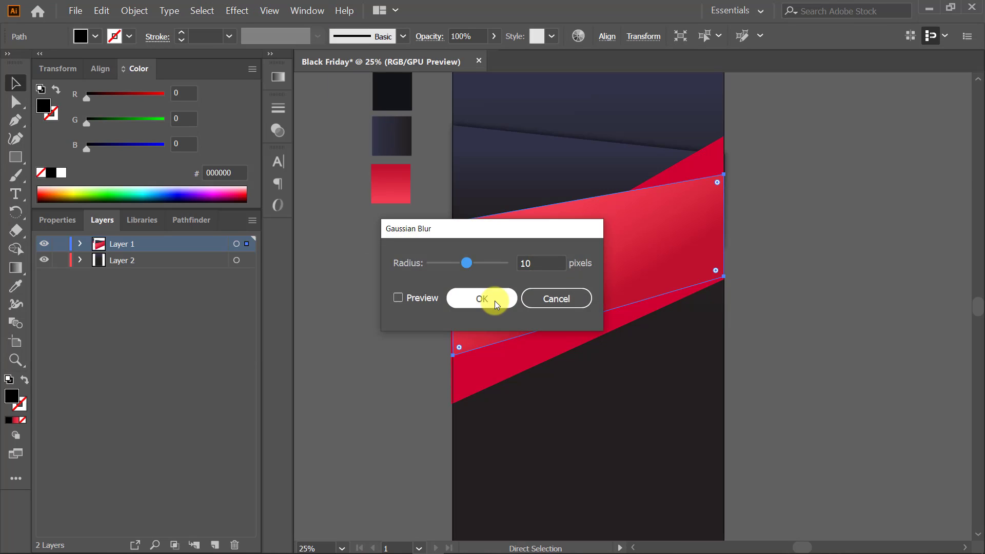
left_click(494, 301)
- Set the opacity of the blurred shadow behind the red gradient band to 50%
left_click(464, 36)
type("50")
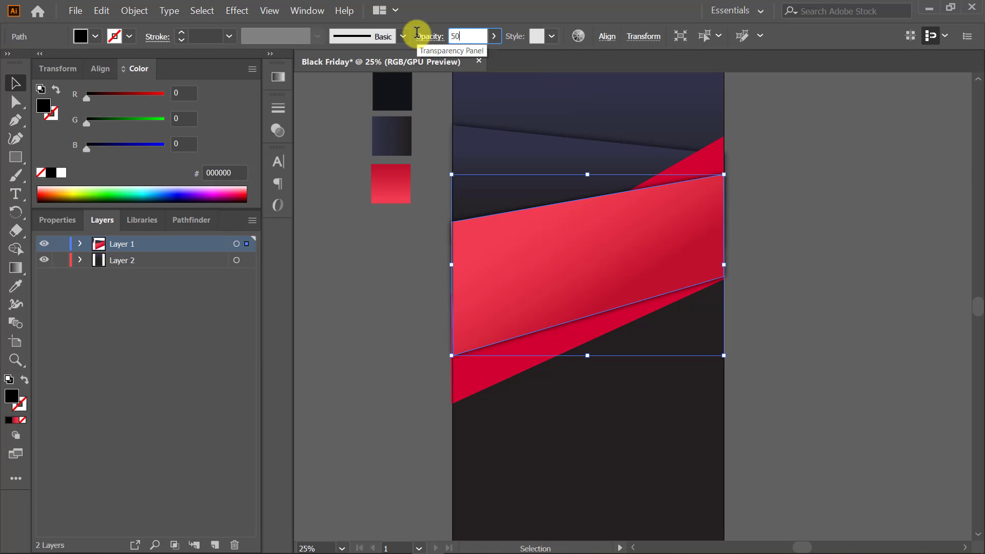
left_click(775, 180)
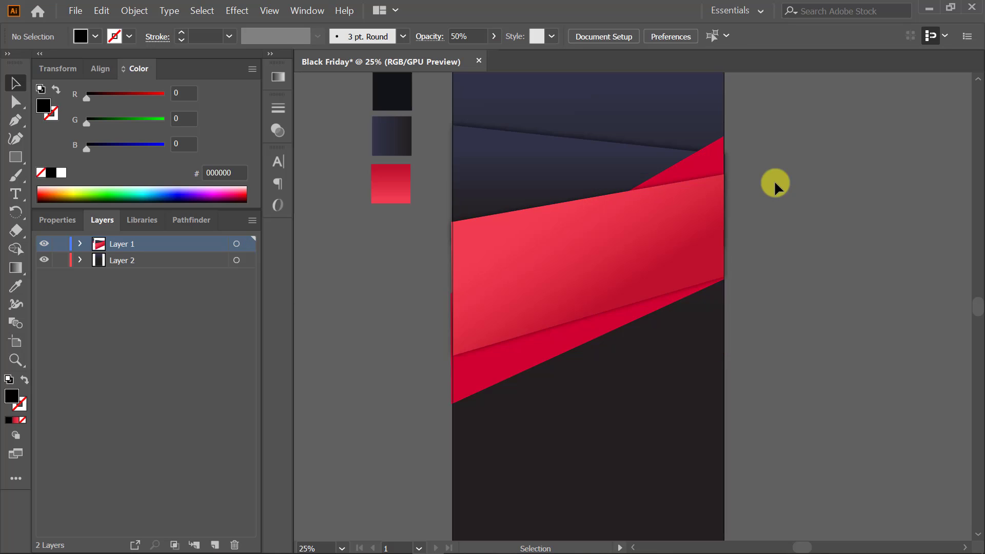
- Nudge the red gradient band and the solid crimson band slightly upward
left_click(616, 276)
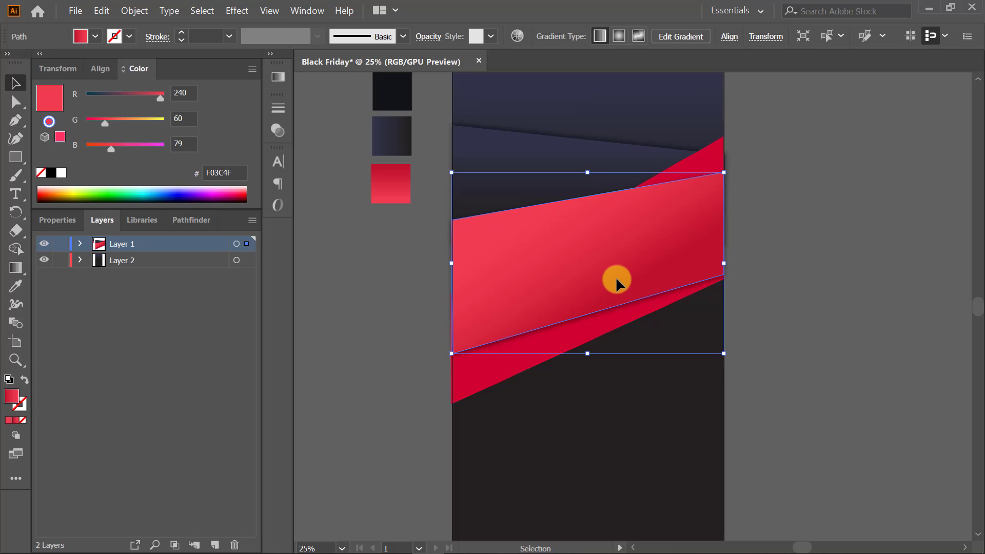
left_click(605, 319)
left_click(605, 319)
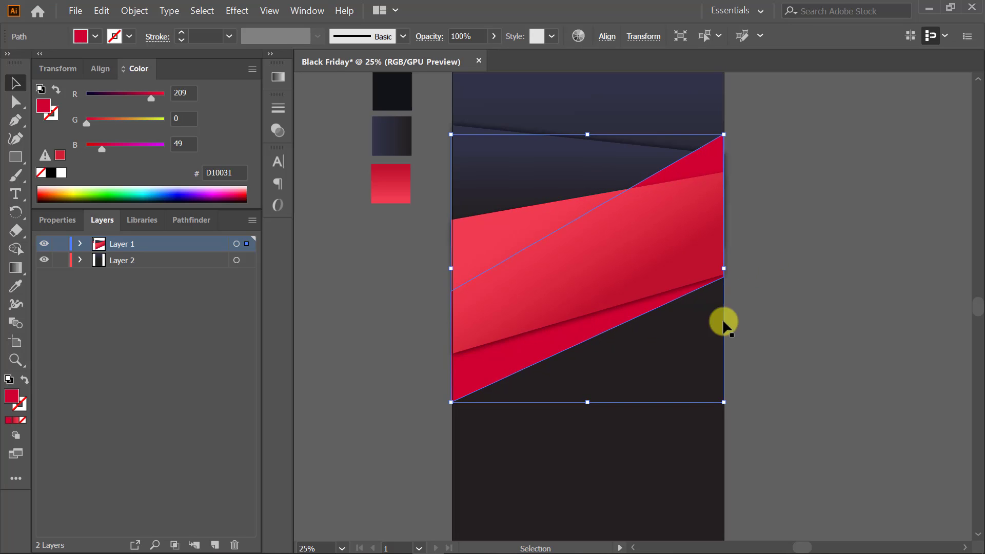
left_click(755, 305)
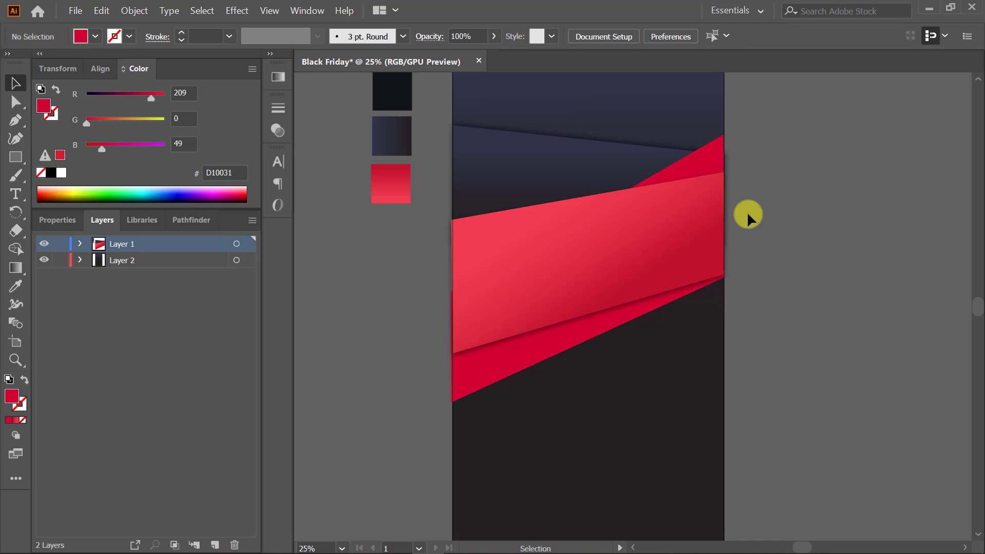
- Adjust the solid crimson band's fill to CA0C31
left_click(711, 147)
left_click_drag(135, 97, 147, 99)
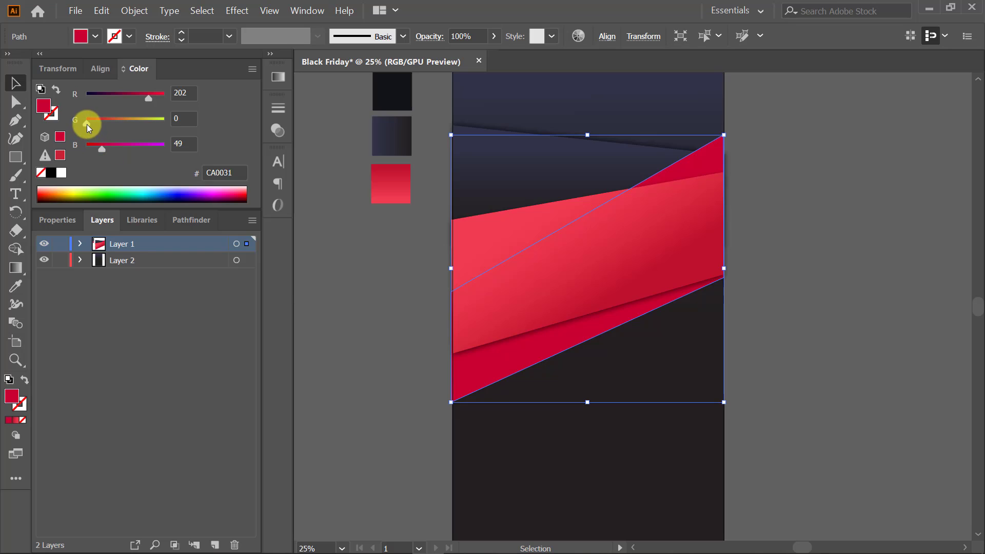
mouse_move(87, 124)
left_mouse_down()
mouse_move(101, 122)
mouse_move(90, 122)
left_mouse_up()
left_click(794, 239)
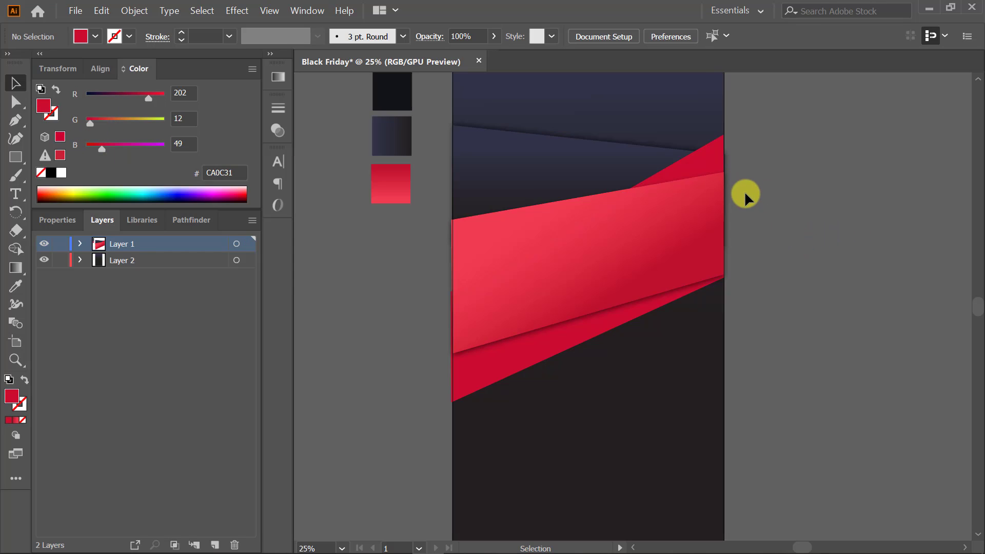
- Draw a small closed crimson triangle on the dark area above the left part of the red gradient band
scroll(746, 193, "up", 2)
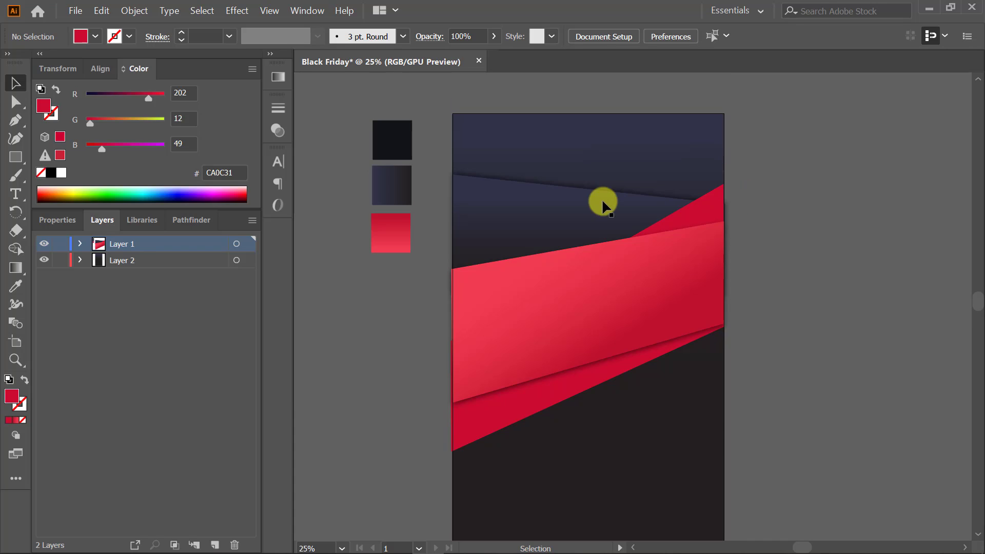
scroll(595, 428, "down", 2)
key("p")
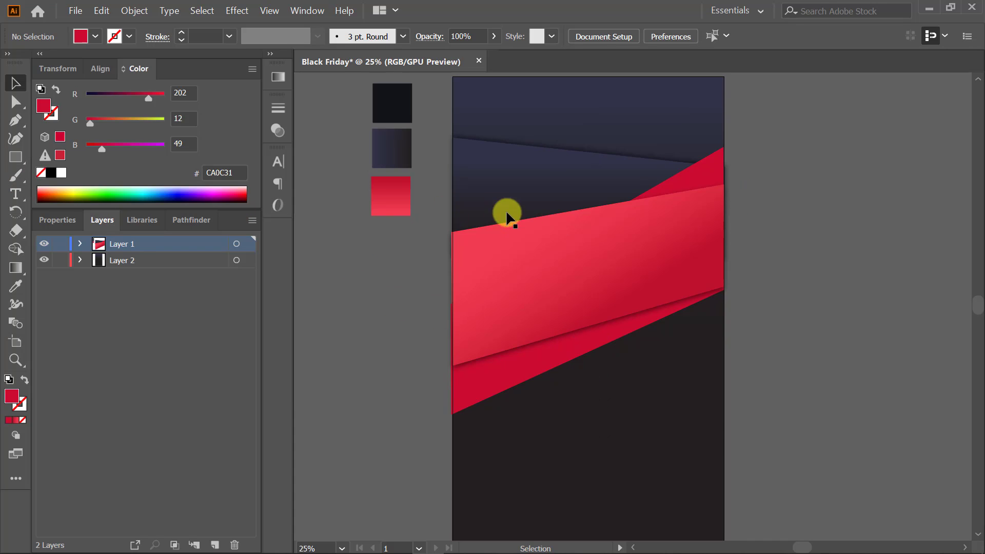
left_click(488, 205)
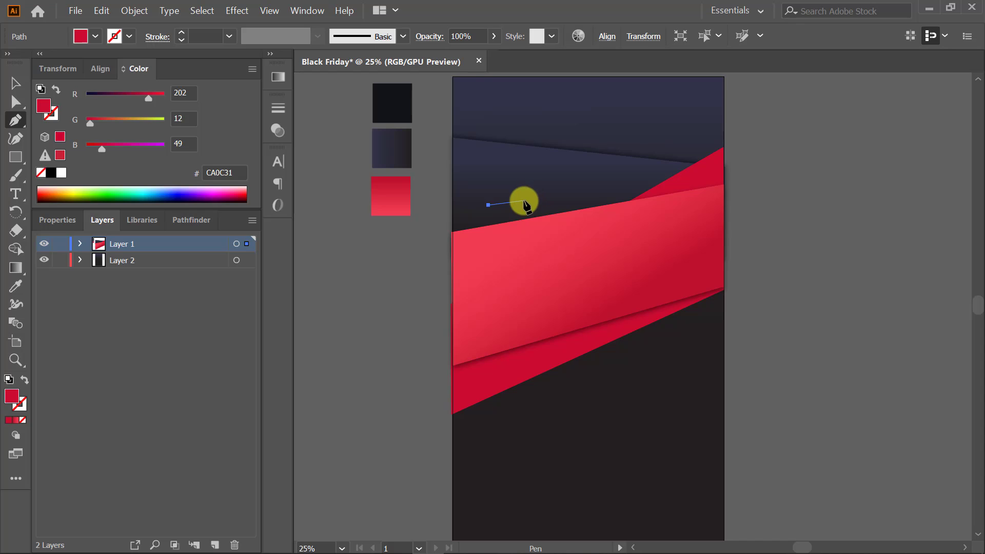
left_click(524, 201)
left_click(497, 178)
left_click(490, 202)
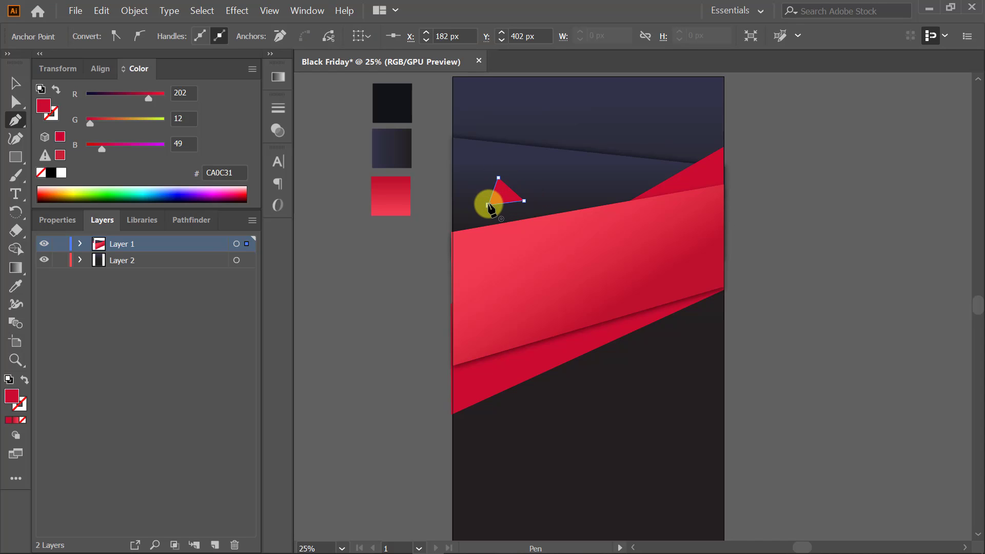
- Duplicate the triangle twice, placing a much smaller copy to its right and a rotated copy over the red bands' upper right edge
key("v")
left_click_drag(510, 194, 699, 188)
scroll(576, 182, "up", 4)
scroll(699, 187, "down", 3)
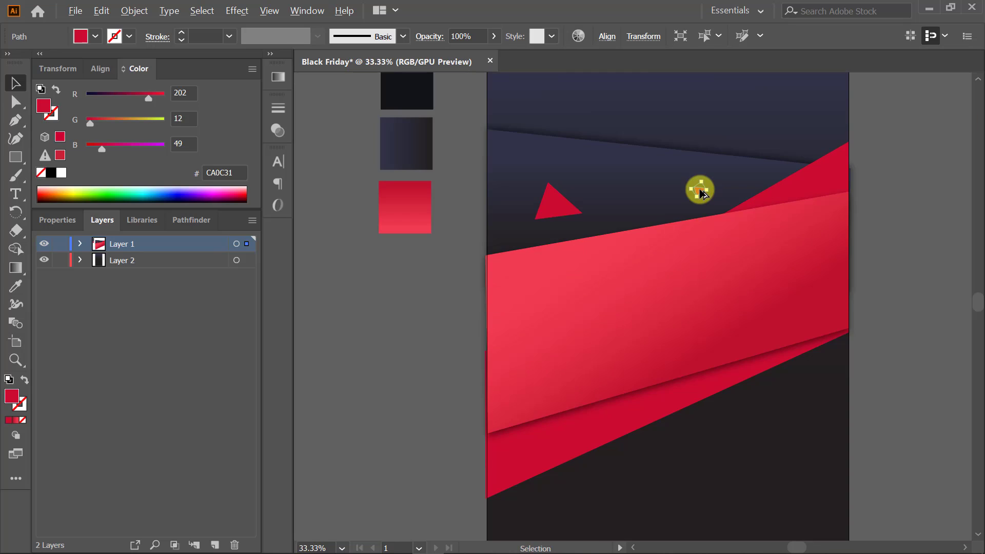
left_click_drag(549, 202, 730, 255)
- Sample the near-black swatch for the triangle overlapping the red bands and lighten its fill to 2B2B2D
key("i")
left_click(419, 99)
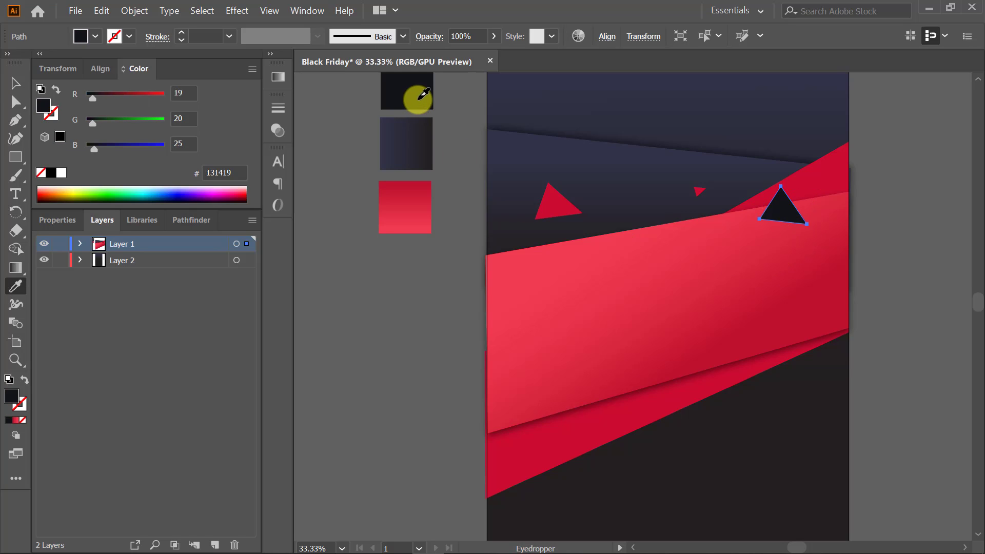
scroll(451, 128, "up", 2)
double_click(10, 398)
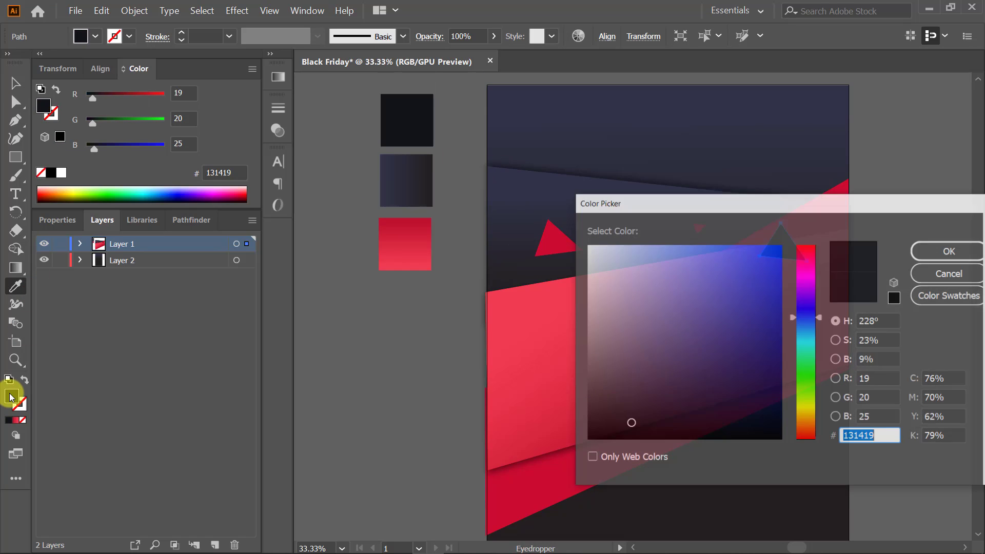
left_click(619, 419)
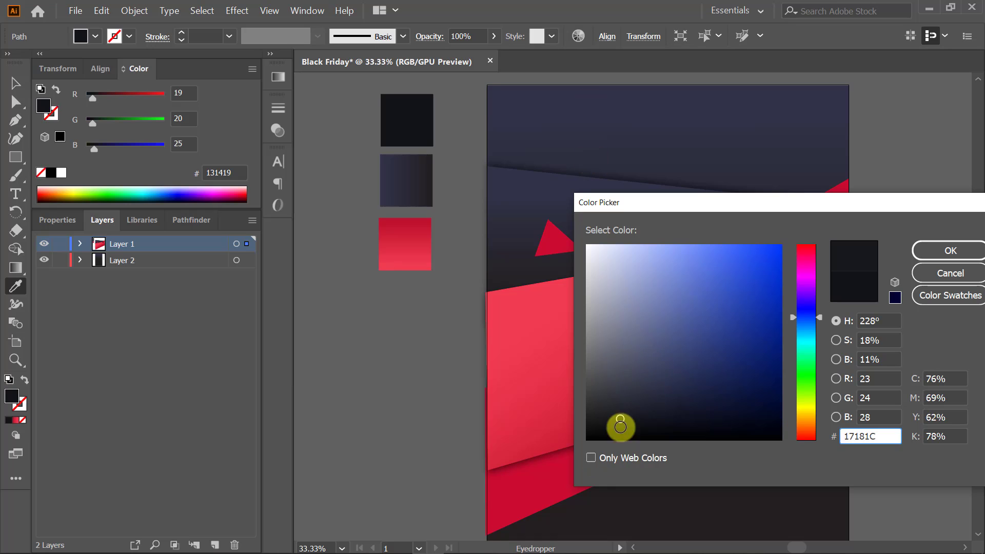
mouse_move(623, 425)
left_mouse_down()
mouse_move(607, 398)
mouse_move(595, 406)
left_mouse_up()
left_click(965, 242)
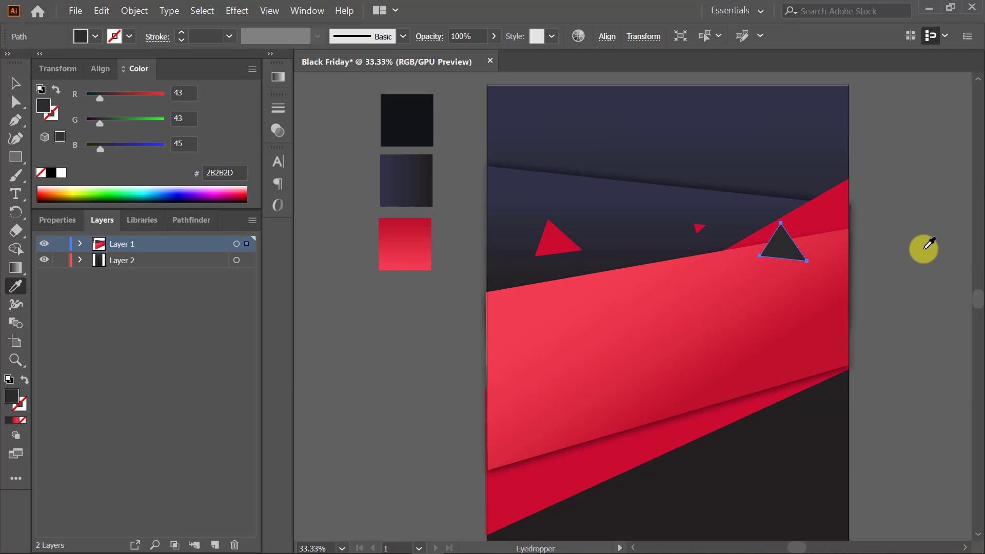
key("v")
left_click(901, 240)
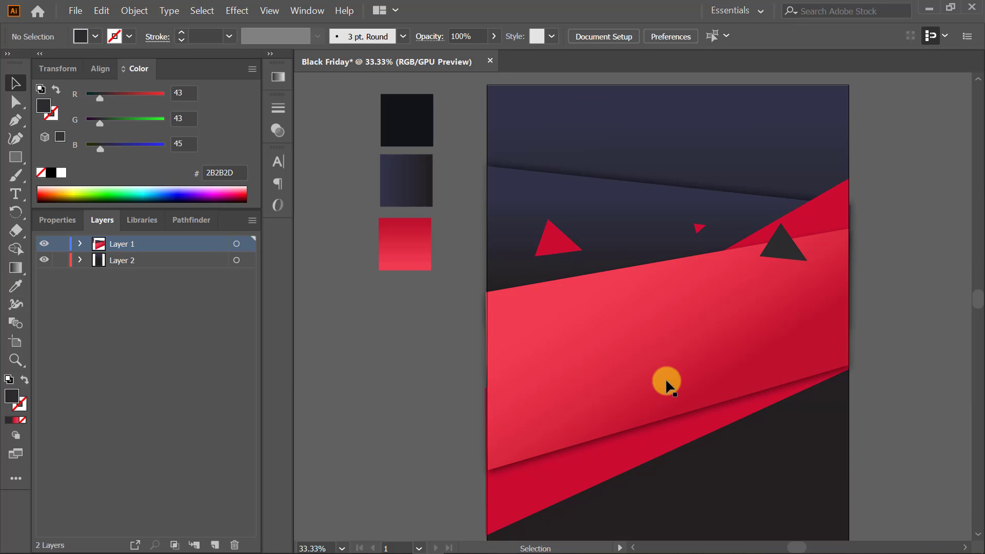
- Place a much smaller, rotated copy of the dark triangle lower on the red gradient band and change its fill to 192B2D
left_click(796, 248)
left_click_drag(792, 253, 802, 317)
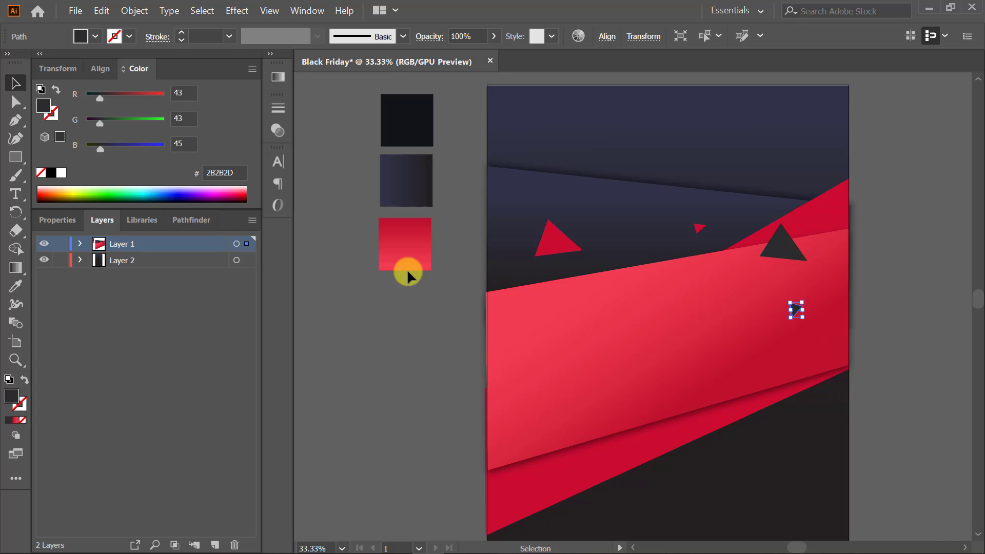
left_click(931, 266)
scroll(914, 292, "down", 2)
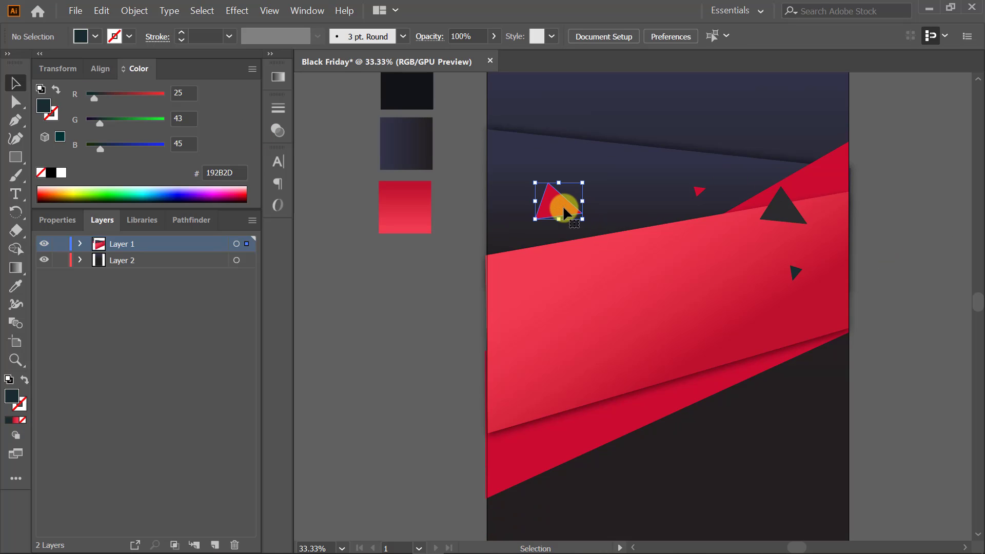
left_click_drag(562, 205, 796, 446)
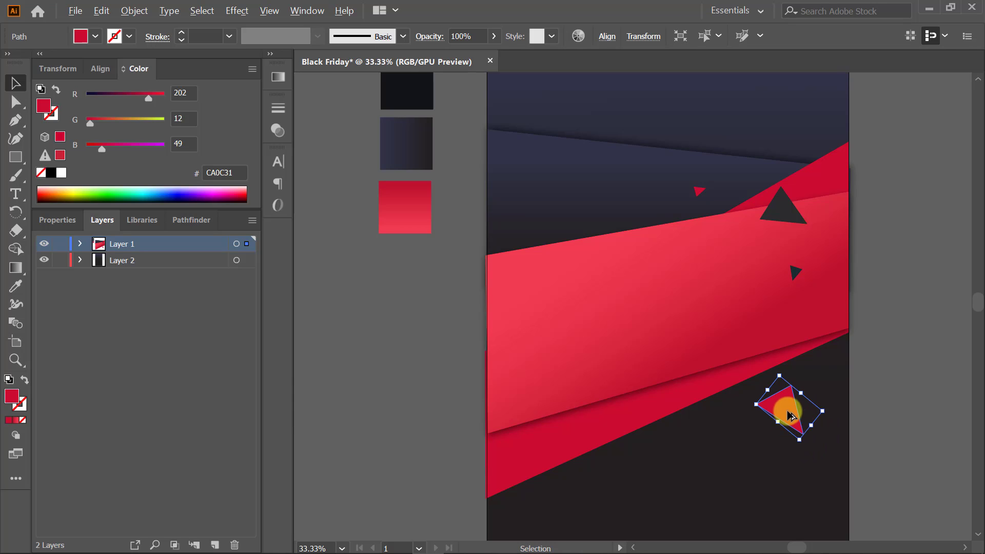
key("ctrl+z")
key("ctrl+z")
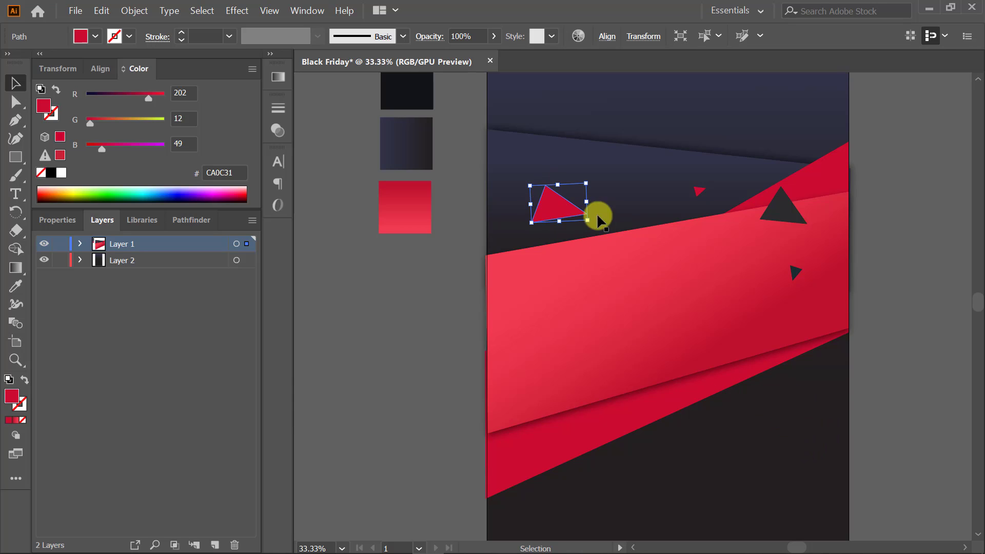
left_click_drag(585, 214, 801, 406)
key("ctrl+z")
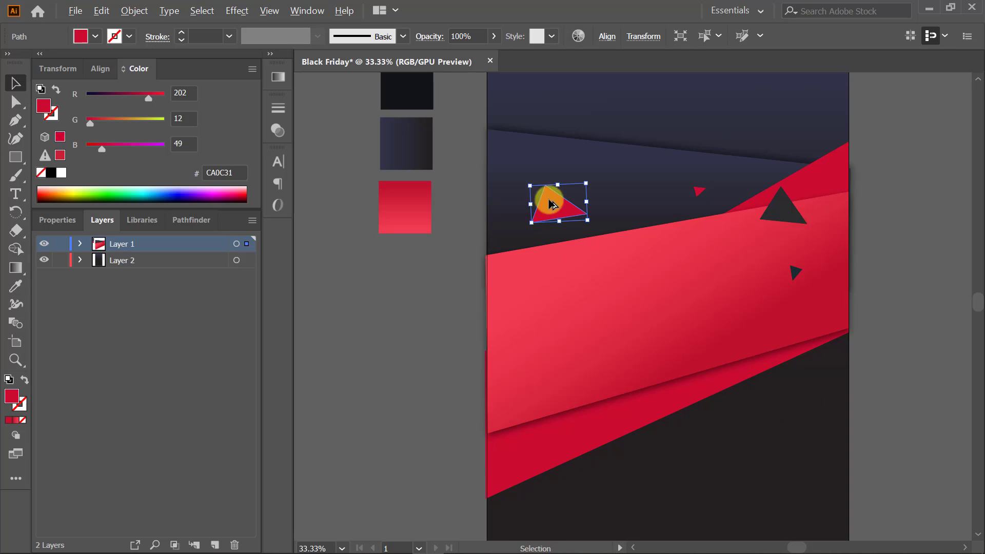
- Duplicate the larger crimson triangle onto the dark area below the red bands' right end, and lock Layer 2
left_click_drag(552, 204, 713, 336)
left_click_drag(766, 390, 776, 393)
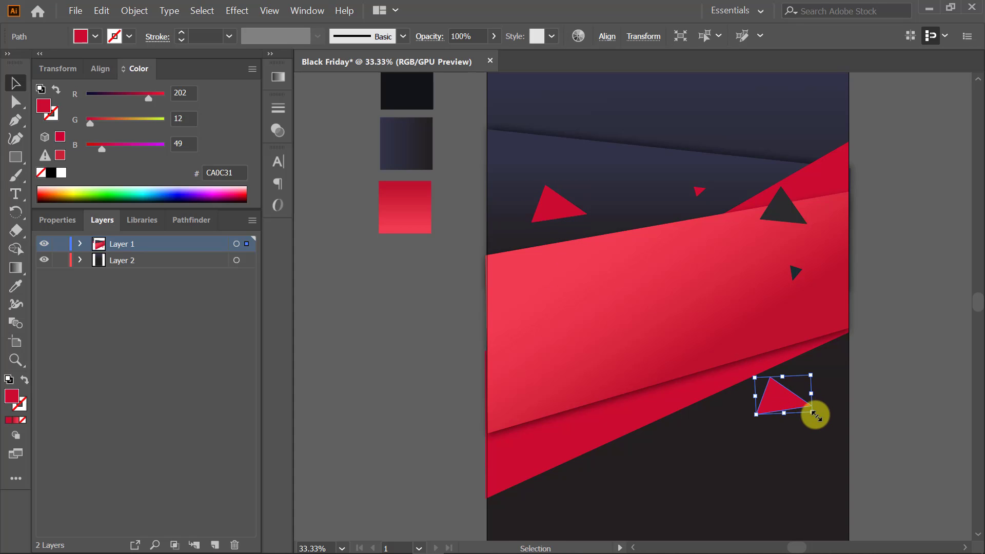
left_click(814, 419)
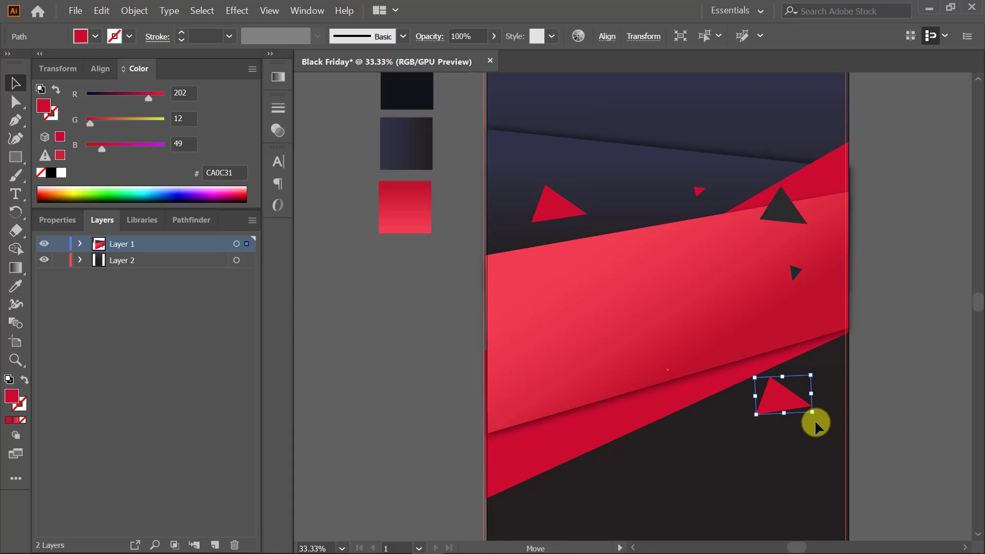
left_click(60, 260)
left_click(781, 384)
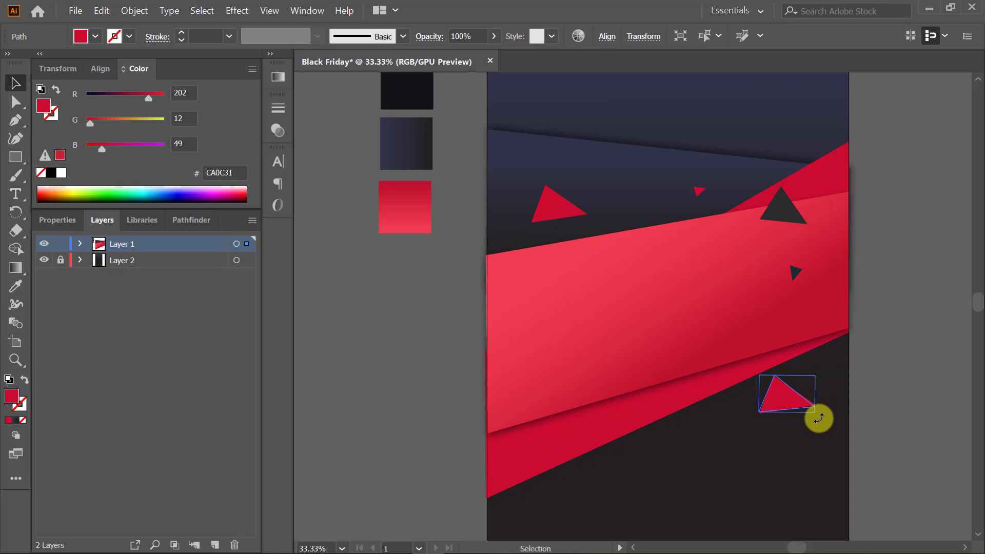
- Shrink and rotate the lower crimson triangle, and add a tiny copy to its lower left with fill F90C31
left_click_drag(819, 418, 660, 458)
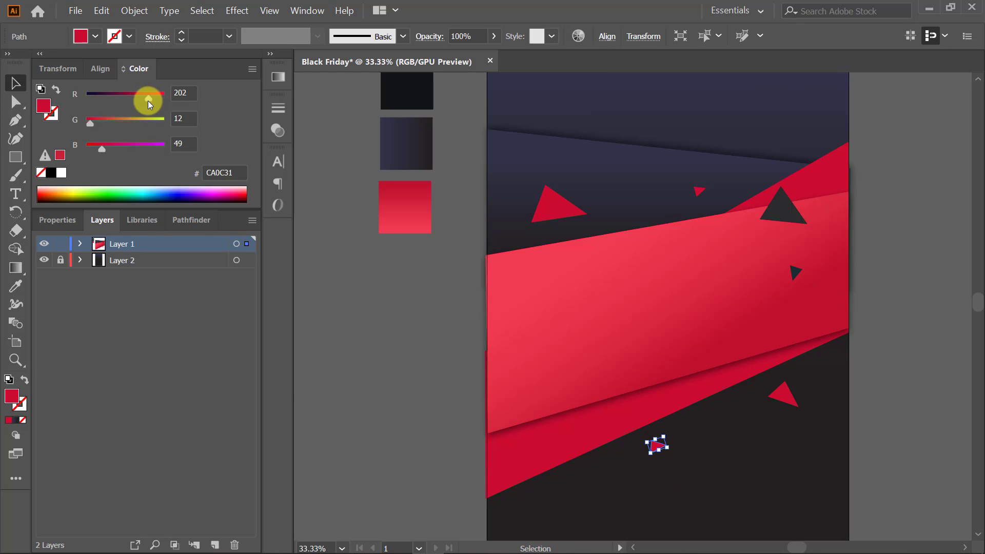
left_click_drag(148, 101, 163, 98)
left_click(895, 325)
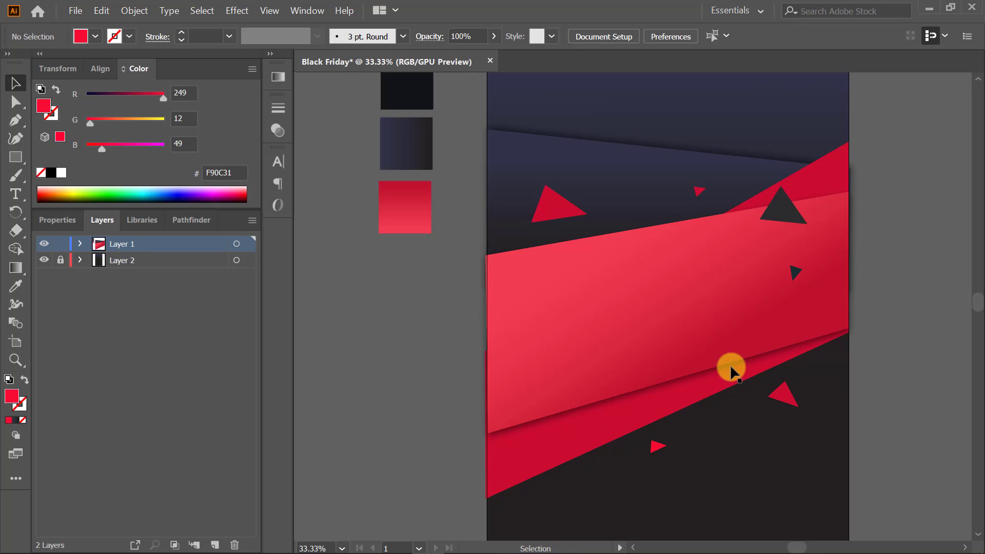
- Add two smaller, rotated copies of the dark triangle near the lower left of the red bands
left_click(792, 214)
left_click_drag(785, 213, 707, 248)
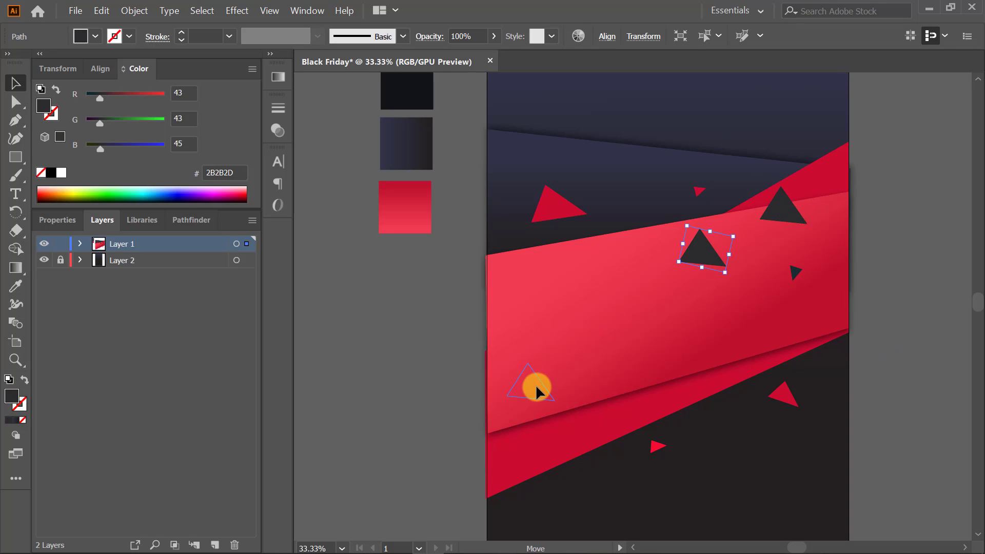
left_click_drag(560, 418, 559, 416)
left_click_drag(581, 440, 570, 372)
left_click_drag(579, 442, 545, 382)
scroll(513, 384, "up", 2)
left_click(385, 354)
key("ctrl+0")
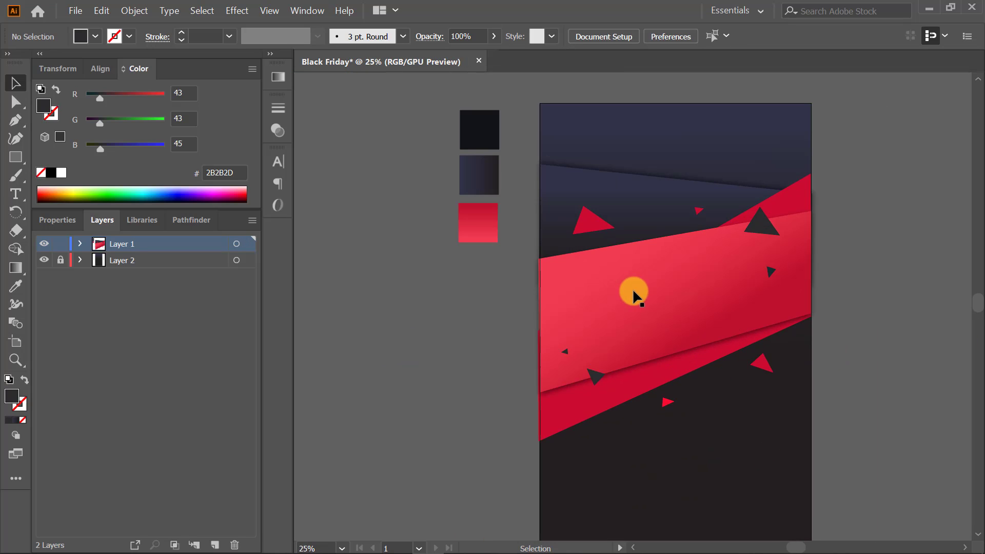
- Add the text "BLACK" in Myriad Pro Bold at 72 pt on the red gradient band
left_click(16, 194)
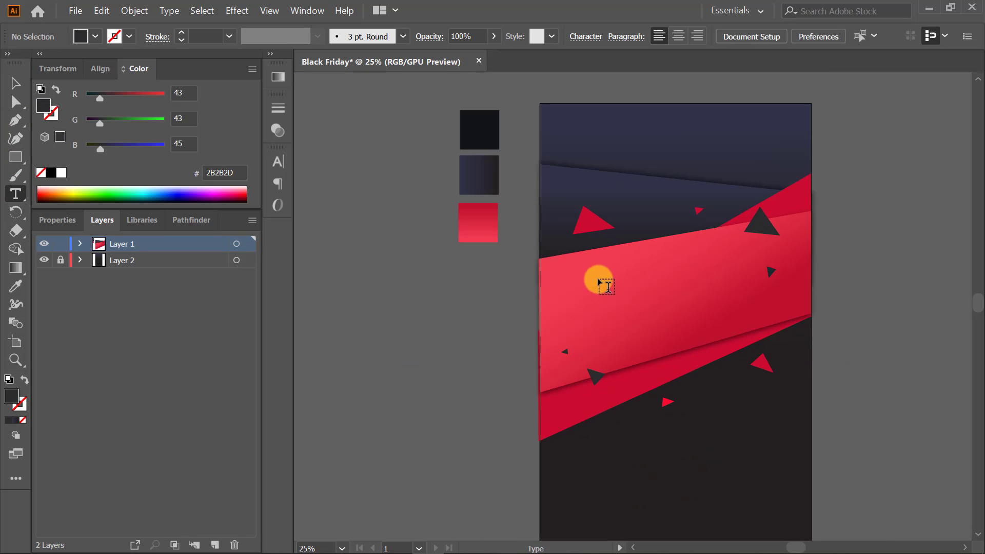
left_click(579, 286)
left_click(762, 36)
left_click(782, 308)
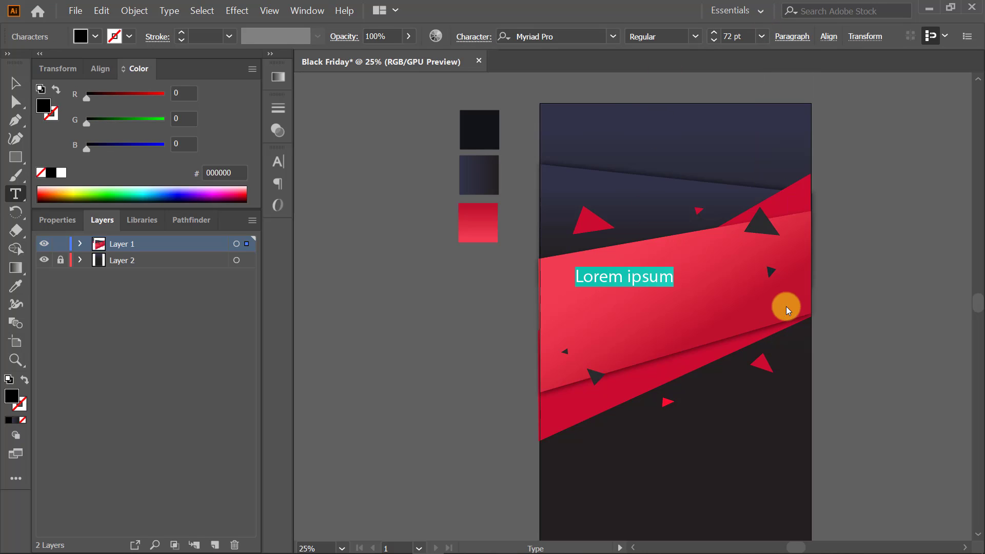
left_click(697, 38)
left_click(664, 189)
key("BackSpace")
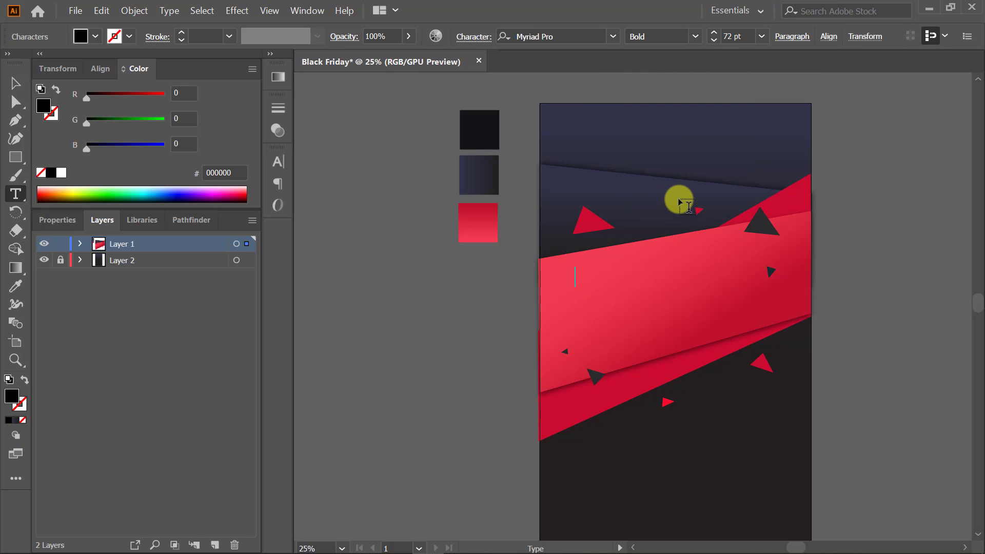
type("BLACK")
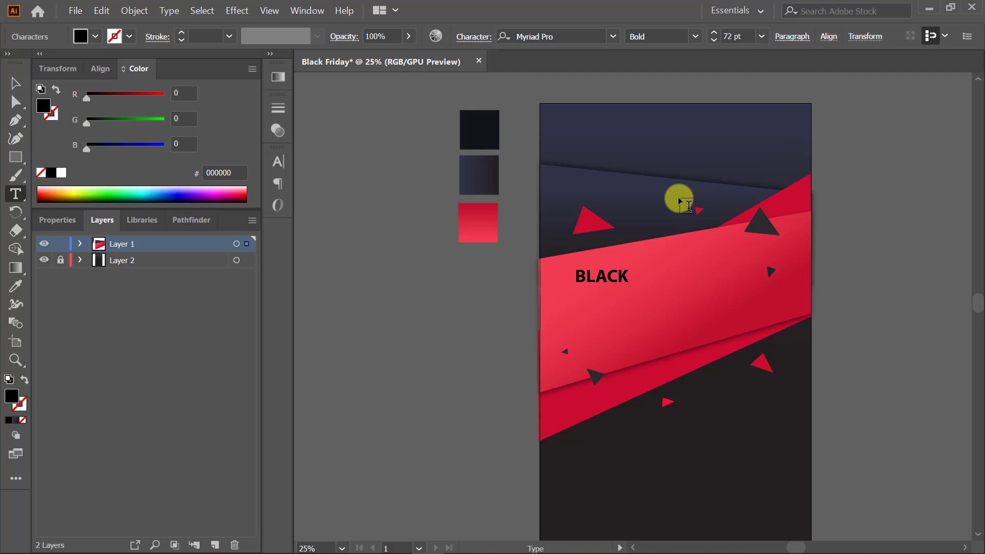
- Color the BLACK text white, then enlarge it to about 220 pt and tilt it along the band
key("Escape")
left_click(61, 173)
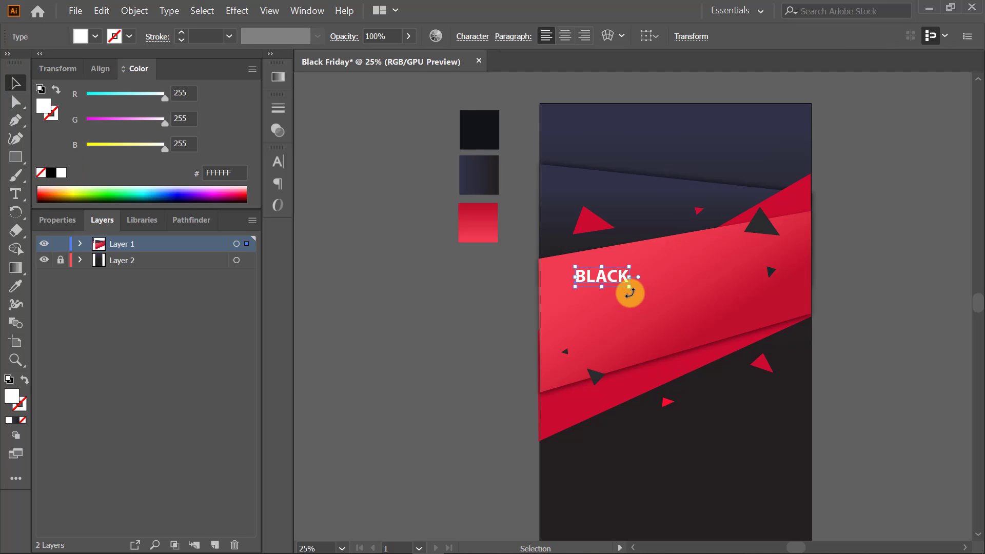
left_click_drag(630, 293, 724, 229)
left_click_drag(741, 296, 765, 324)
left_click(765, 323)
- Duplicate the BLACK text below and to the right, and change the copy to "FRIDAY"
left_click_drag(676, 257, 699, 303)
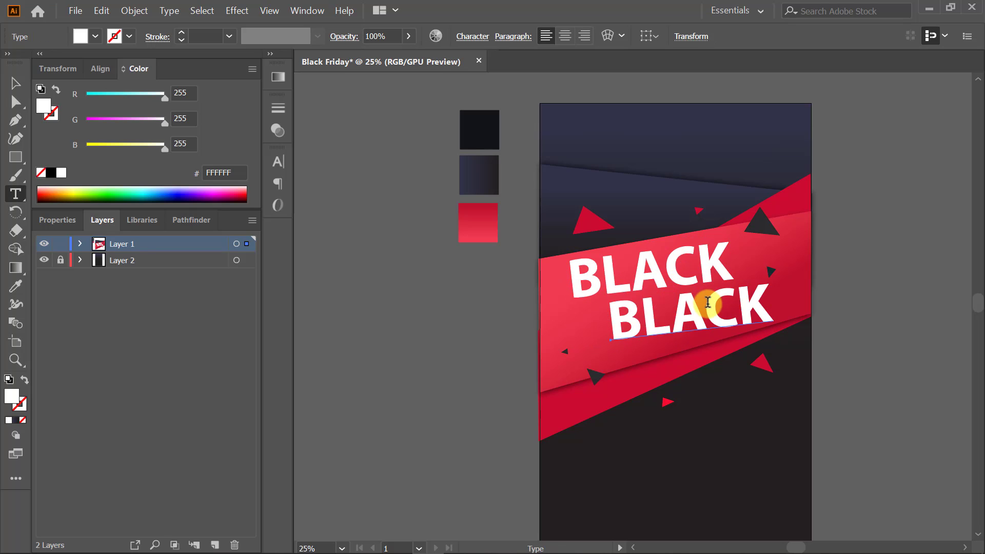
double_click(703, 304)
type("FRIDAY")
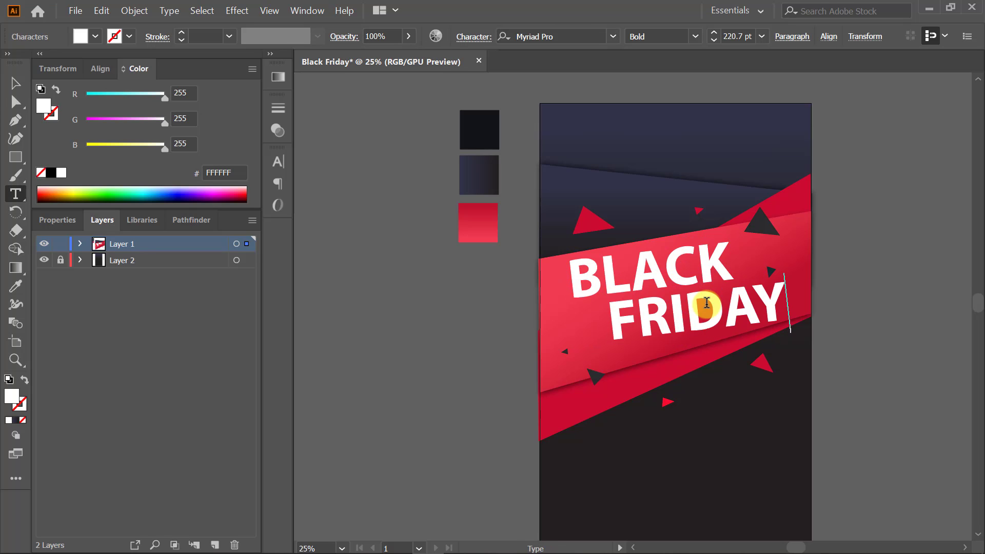
- Scale the words FRIDAY and BLACK down slightly so they fit inside the red gradient band
left_click(15, 83)
left_click_drag(792, 336, 774, 333)
left_click(710, 259)
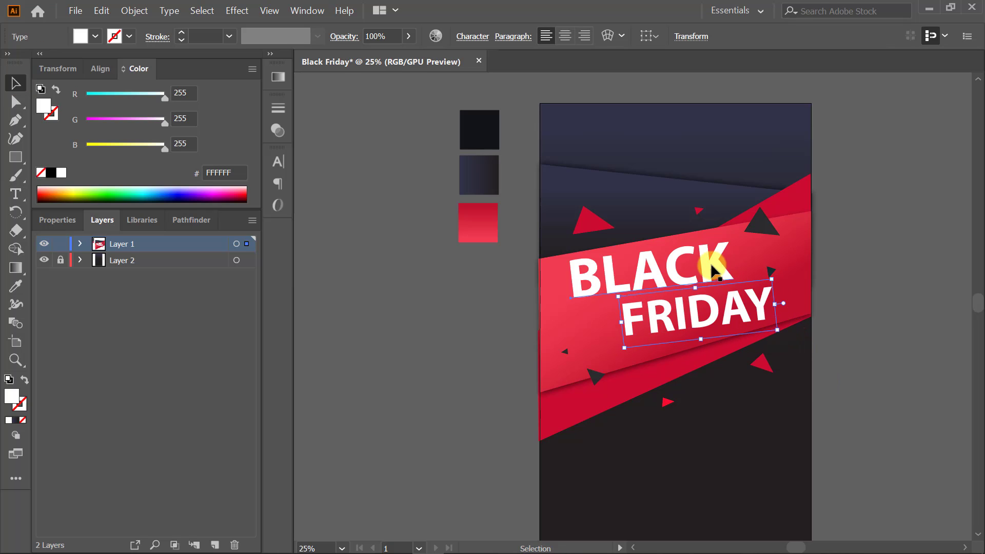
left_click_drag(737, 294, 726, 287)
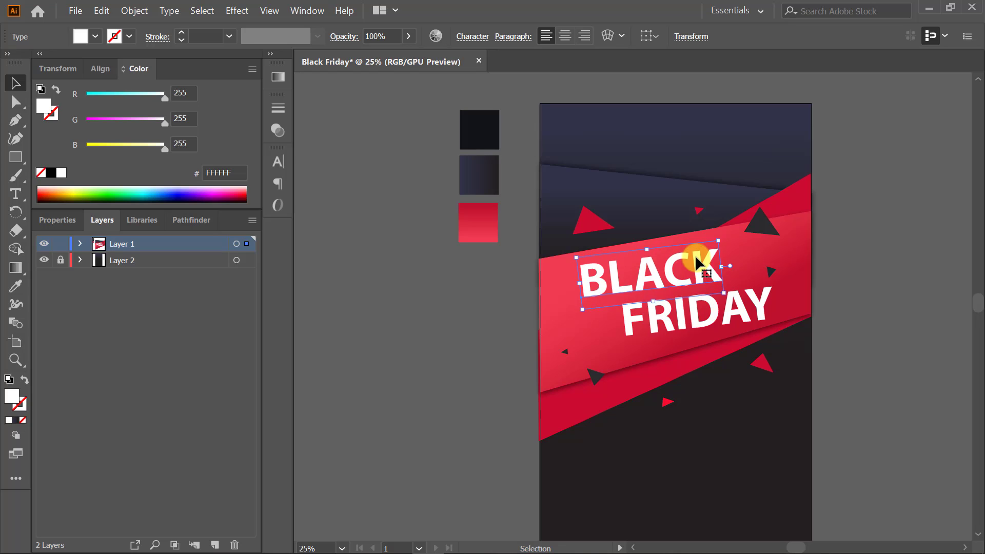
- Nudge the word BLACK slightly left and down, closer to FRIDAY
key("Left")
key("Left")
key("Left")
key("Left")
key("Left")
key("Left")
key("Left")
key("Left")
key("Left")
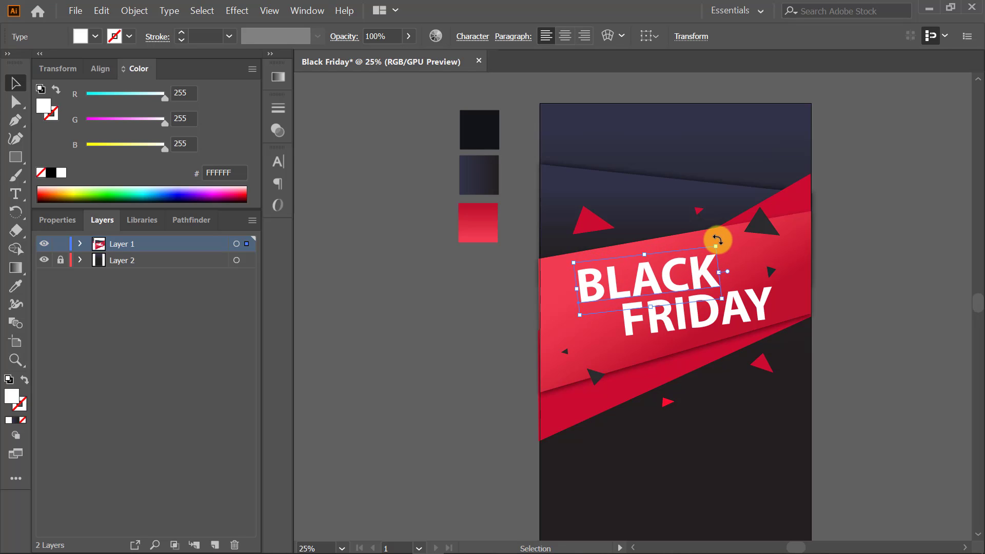
- Fine-tune the tilt of the word FRIDAY beneath BLACK
key("a")
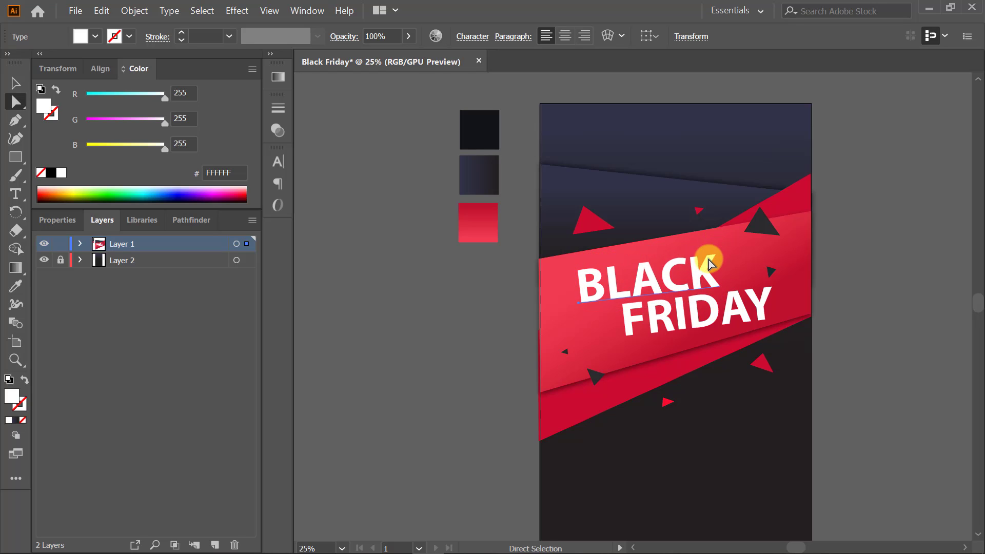
left_click(10, 90)
left_click(832, 271)
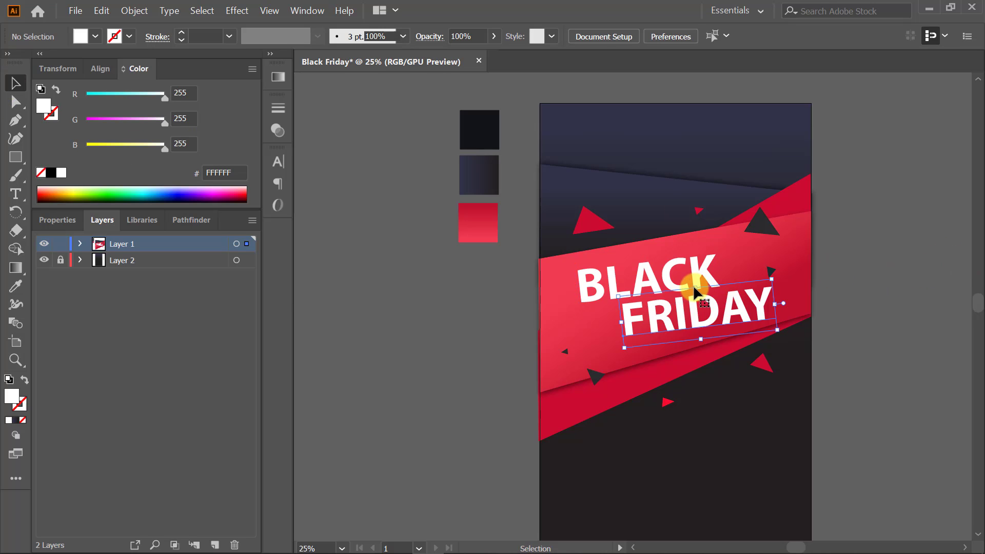
left_click(693, 283)
left_click(854, 303)
left_click(759, 311)
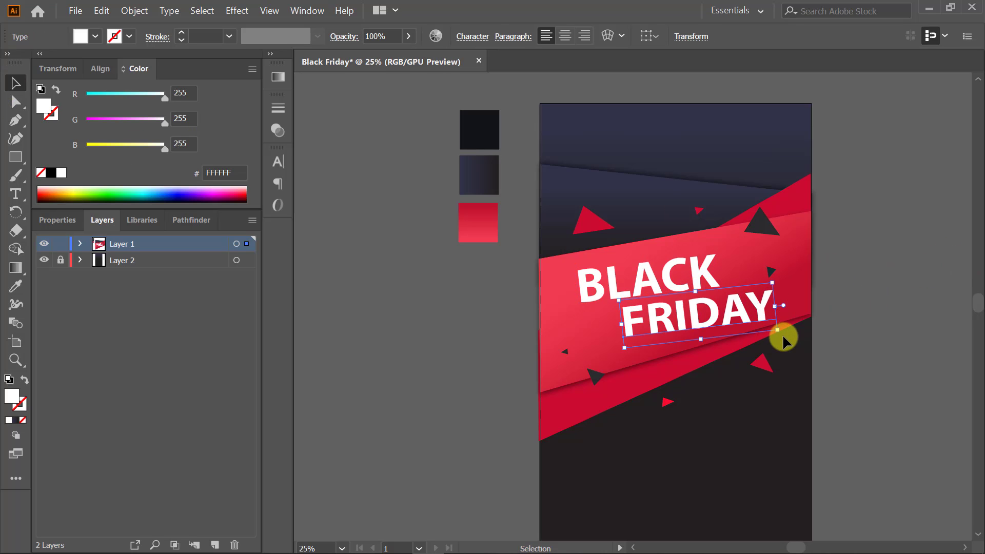
left_click_drag(783, 337, 785, 331)
left_click(919, 321)
- Move BLACK and FRIDAY slightly up on the band and adjust their tilt to match its slant
scroll(903, 324, "down", 3)
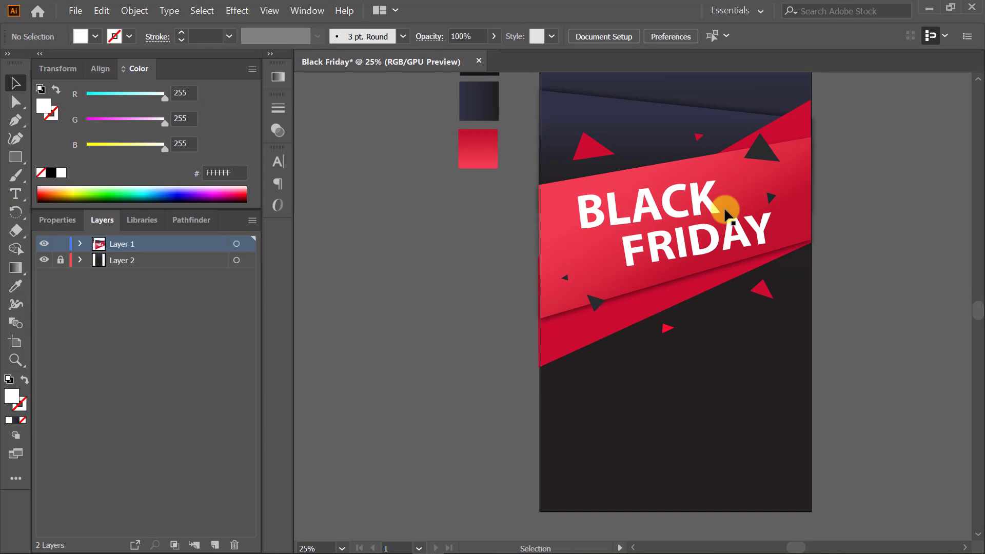
left_click(699, 216)
left_click(699, 251)
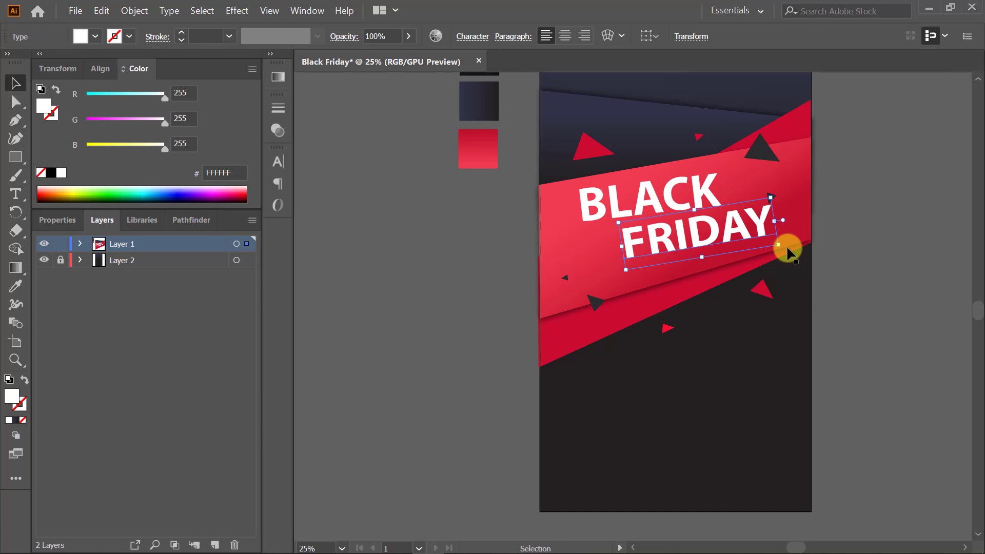
mouse_move(785, 247)
left_mouse_down()
mouse_move(795, 253)
mouse_move(777, 253)
mouse_move(784, 250)
left_mouse_up()
left_click(842, 253)
left_click(748, 222)
left_click(842, 260)
left_click(729, 234)
left_click(857, 254)
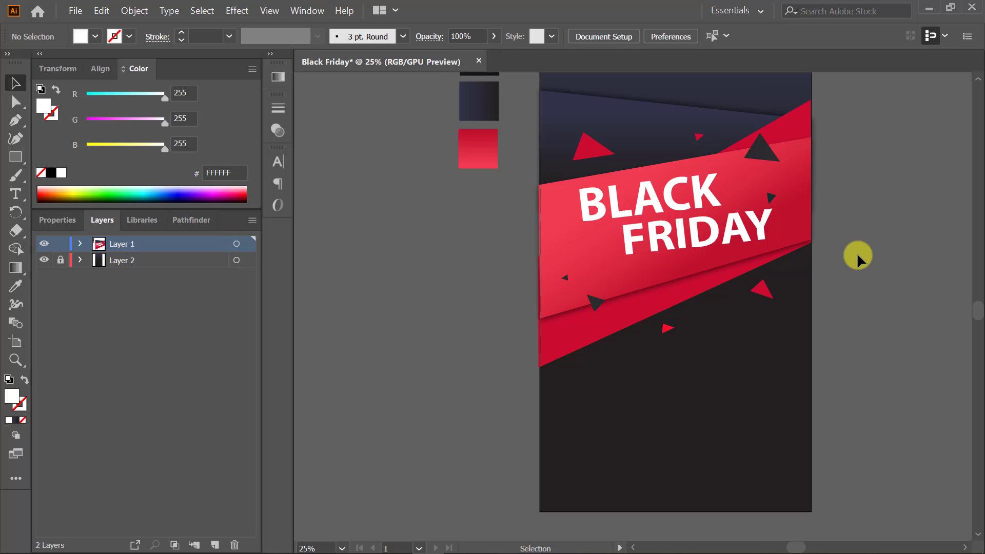
- Nudge the red gradient band slightly down behind the text
left_click(677, 170)
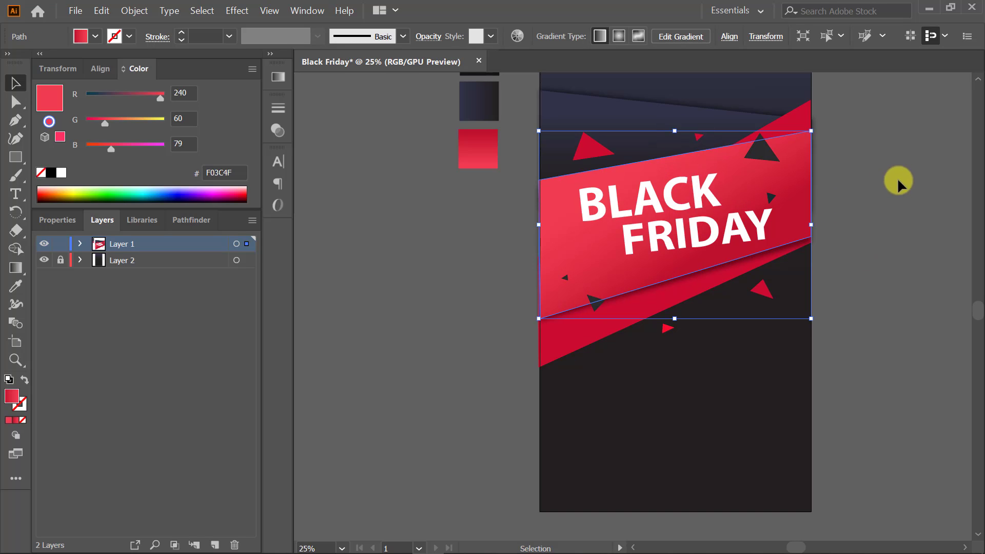
key("Down")
key("Down")
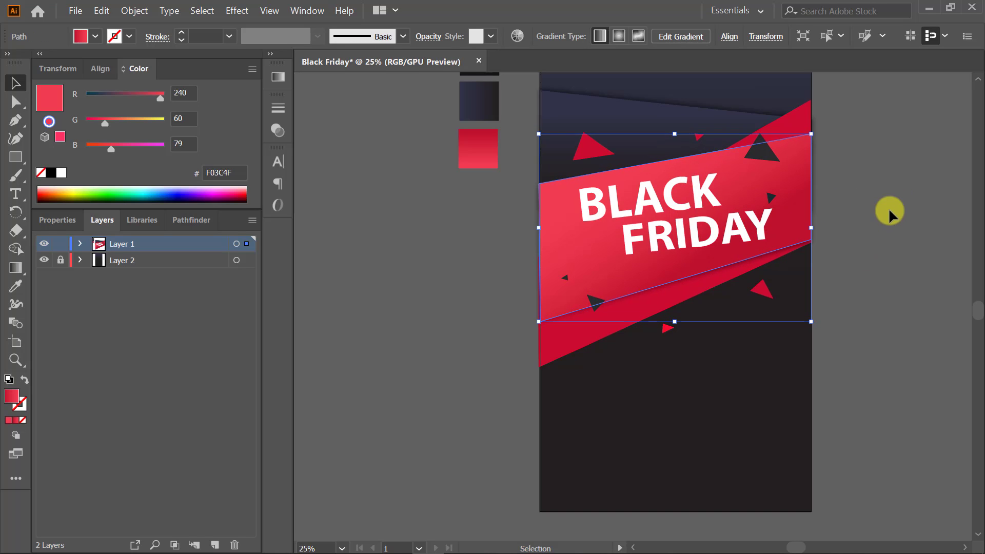
left_click(889, 208)
- Shift the two dark triangles at the bands' lower left and the small bright red triangle below them toward the center
scroll(889, 205, "down", 2)
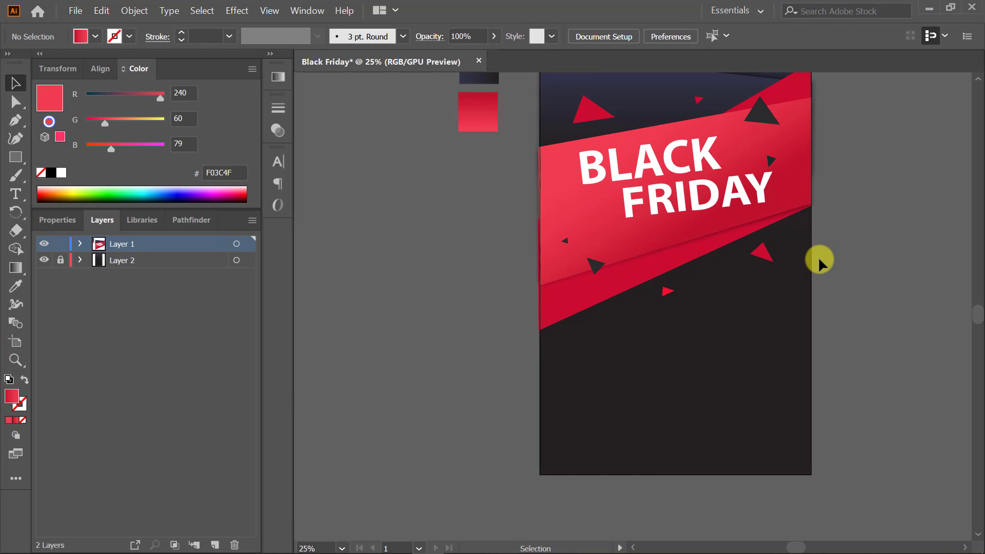
left_click(566, 239)
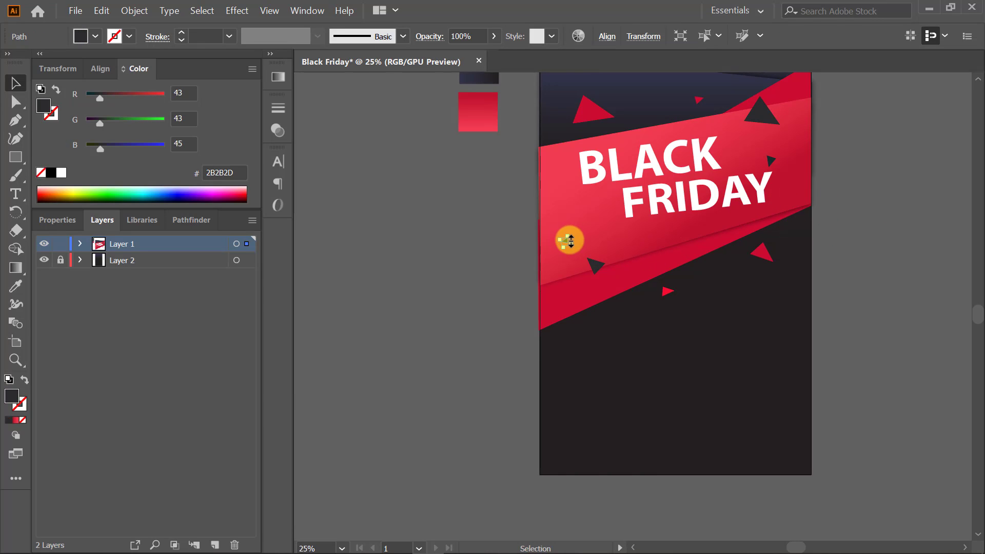
scroll(570, 240, "up", 4)
left_click(770, 322)
scroll(770, 322, "down", 5)
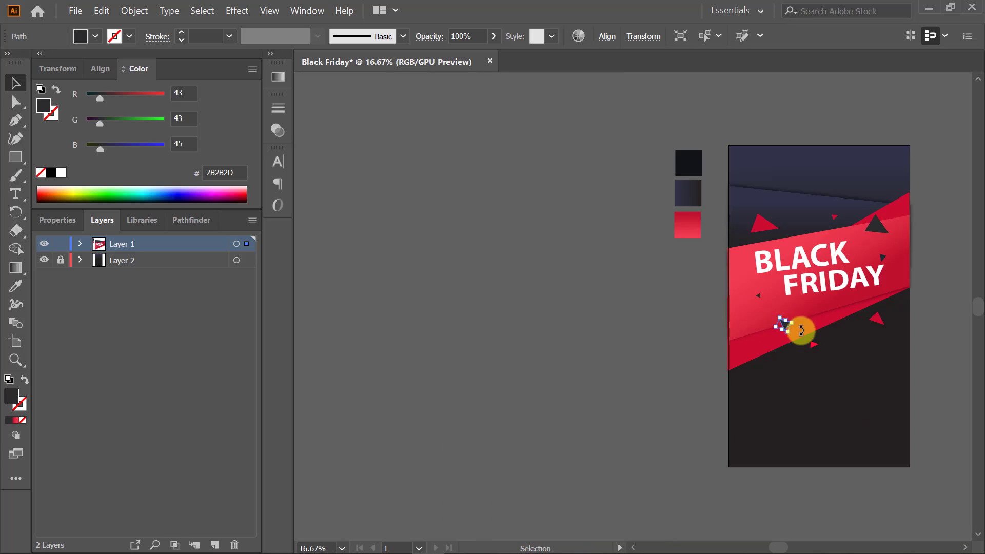
scroll(785, 348, "up", 2)
scroll(915, 303, "down", 2)
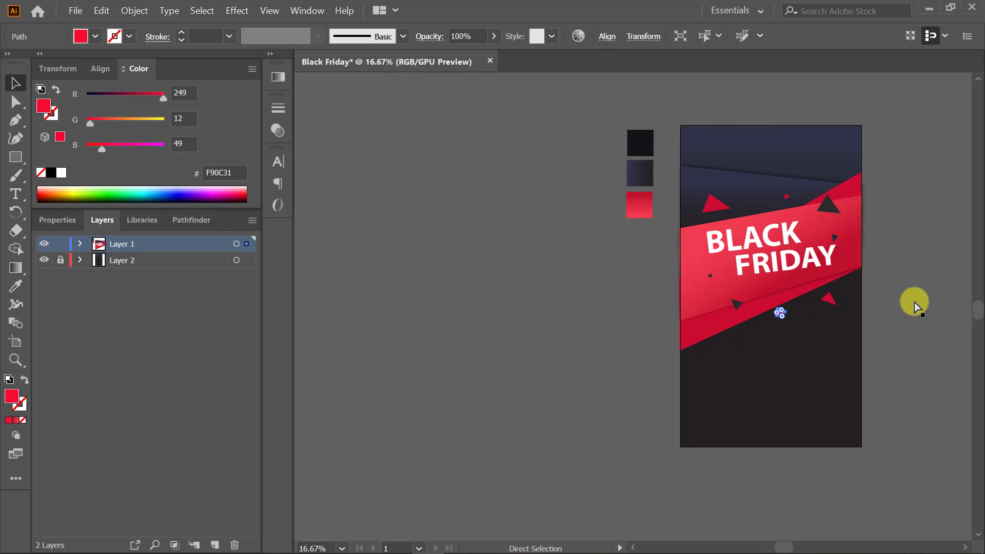
scroll(758, 294, "up", 1)
left_click(764, 288)
scroll(765, 289, "left", 1)
scroll(764, 288, "up", 3)
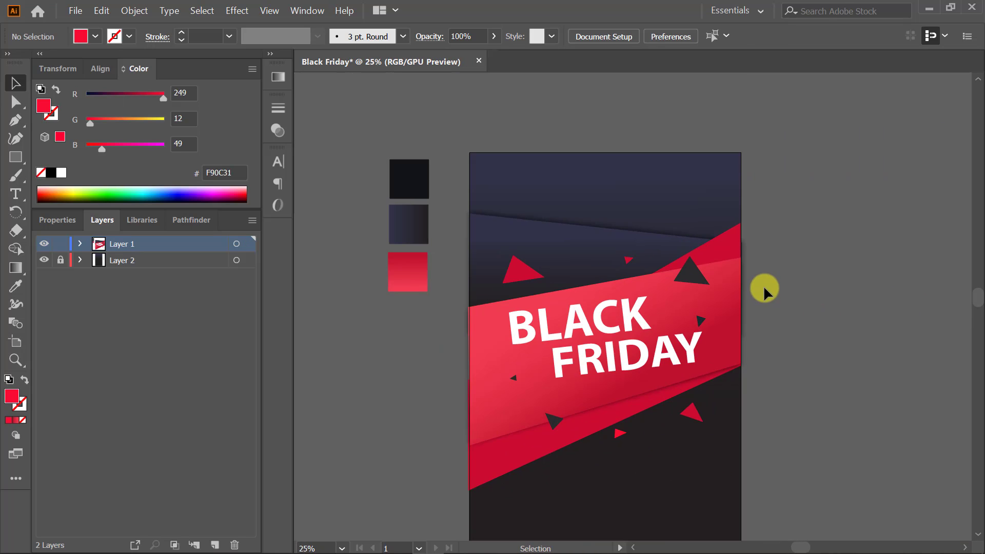
key("t")
left_click(547, 184)
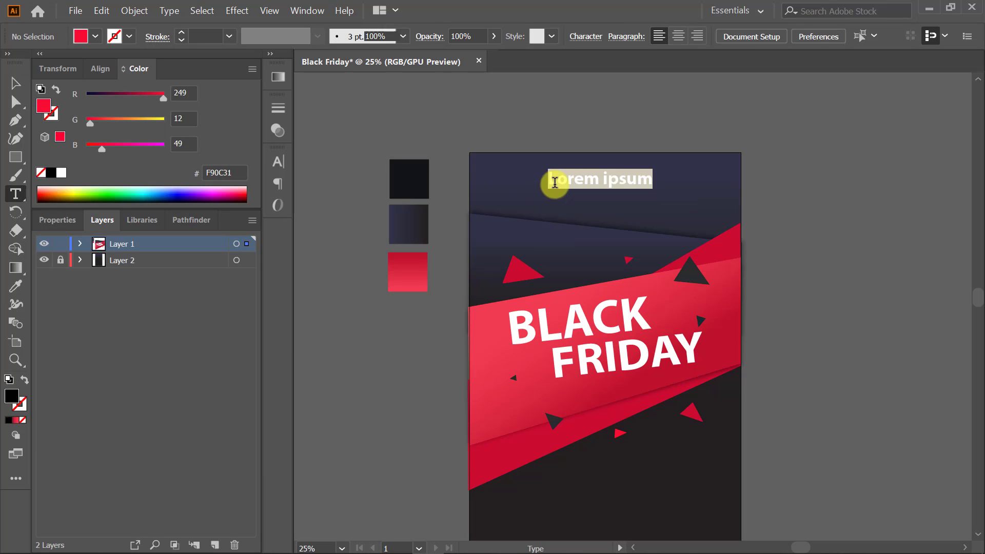
type("WWW.YOURWEBSITE.COM")
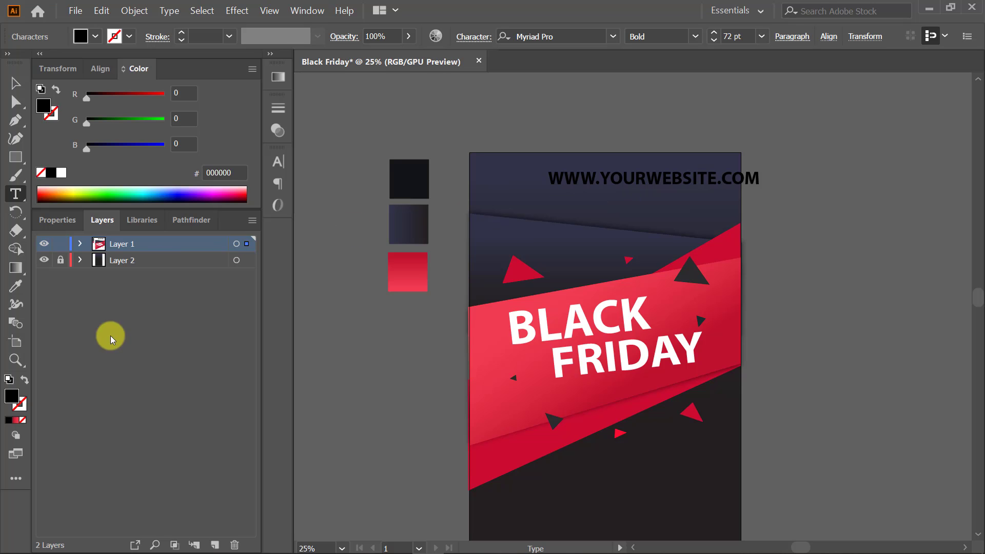
key("ctrl+a")
double_click(12, 396)
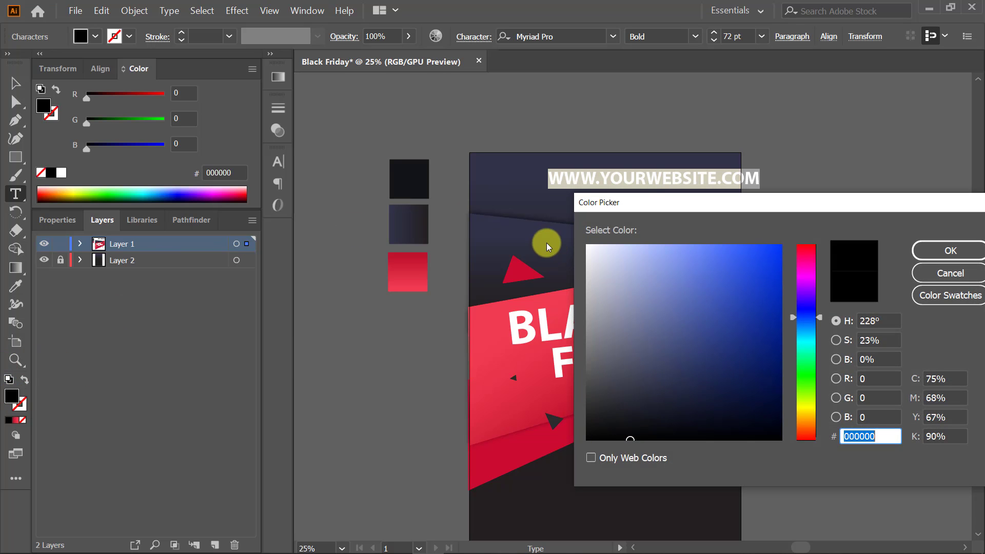
mouse_move(591, 418)
left_mouse_down()
mouse_move(597, 408)
mouse_move(583, 400)
mouse_move(590, 350)
mouse_move(565, 286)
mouse_move(562, 314)
left_mouse_up()
left_click(950, 251)
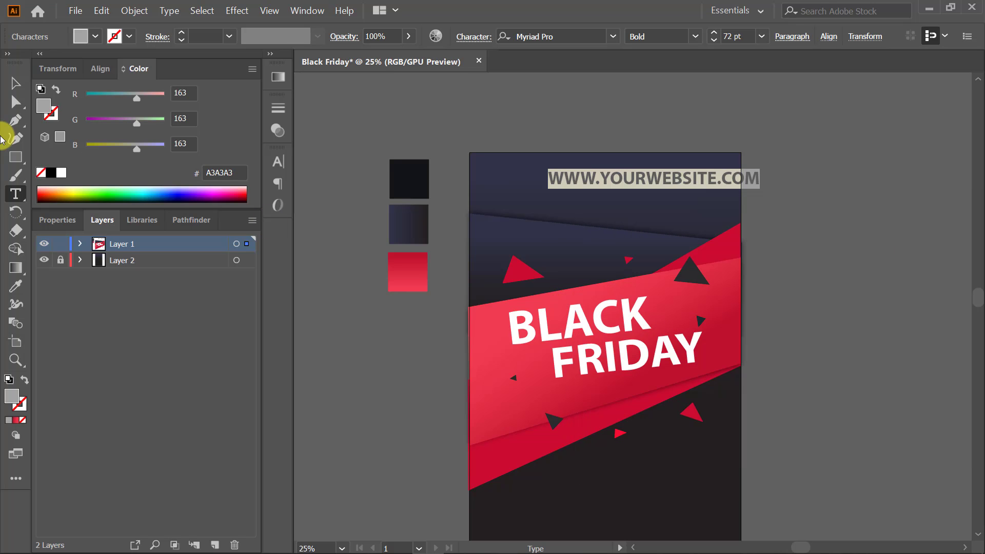
- Shrink the website text to about 28 pt and center it near the top of the artboard
left_click(16, 83)
left_click_drag(728, 180, 614, 198)
key("ctrl+z")
left_click(758, 206)
- Add the text SPECIAL OFFER below the website address and set its size to 72 pt
key("t")
triple_click(615, 198)
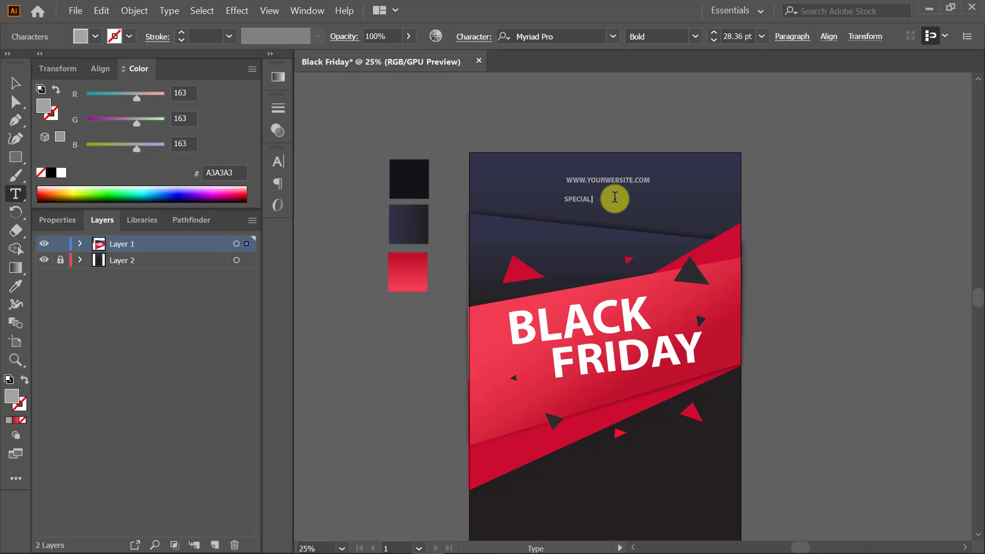
key("ctrl+a")
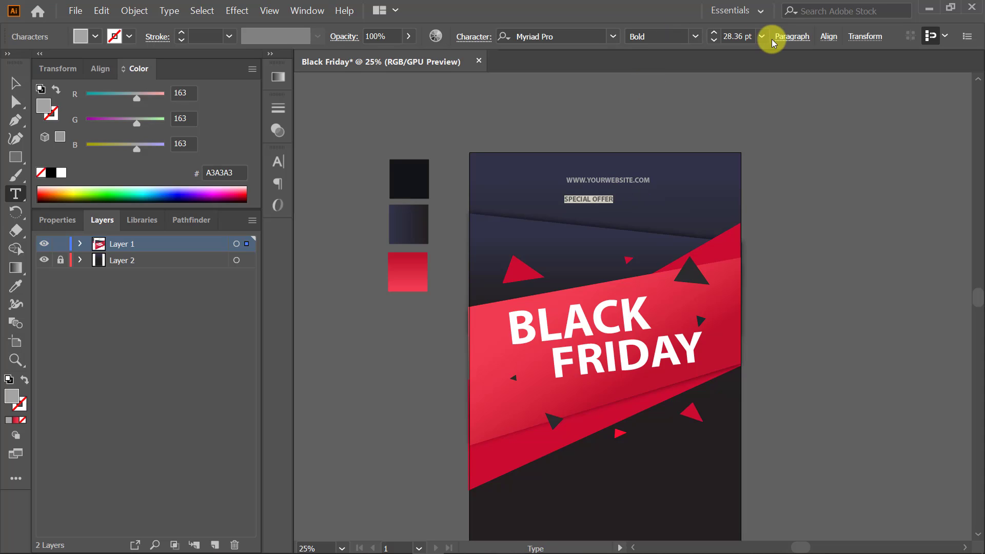
left_click(762, 36)
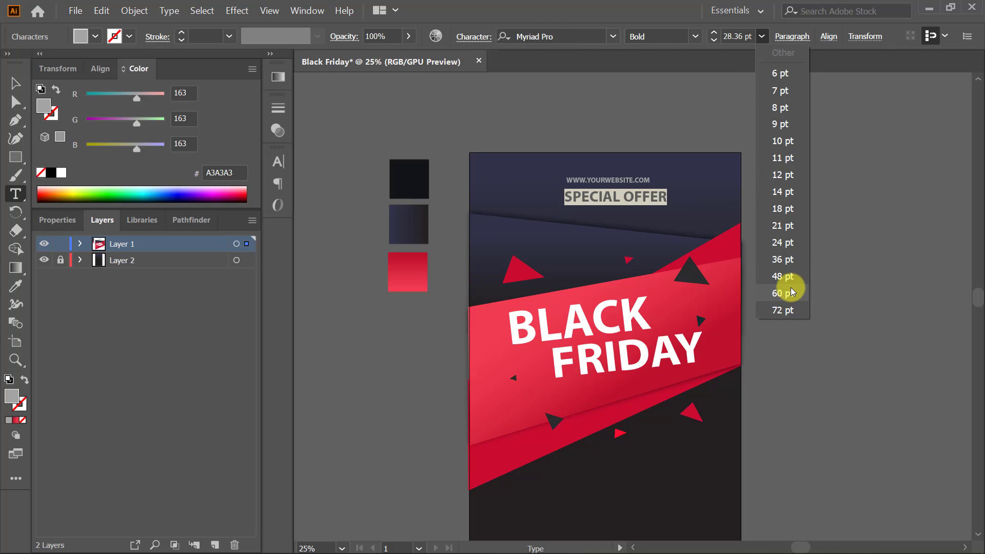
left_click(792, 299)
- Stretch SPECIAL OFFER slightly to about 78 pt and set its font style to Bold Condensed
left_click(16, 83)
left_click(627, 208)
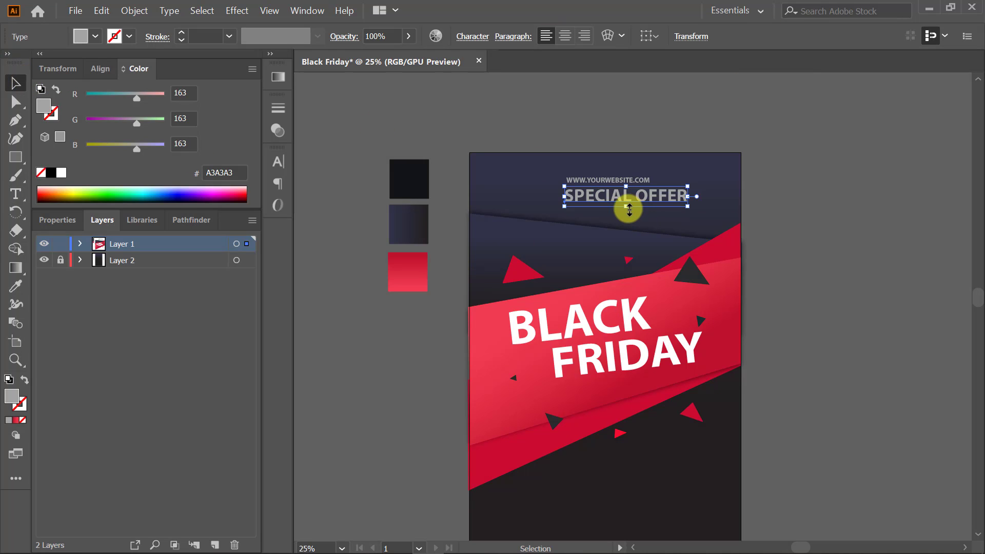
mouse_move(631, 214)
left_mouse_down()
mouse_move(624, 203)
mouse_move(631, 208)
left_mouse_up()
double_click(633, 198)
key("ctrl+a")
left_click(694, 36)
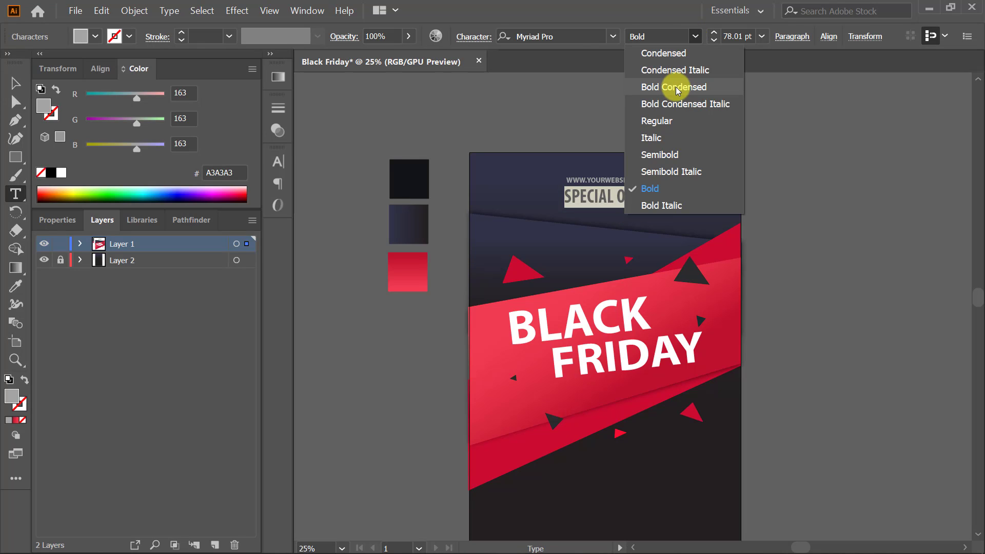
left_click(660, 88)
left_click(45, 101)
- Enlarge SPECIAL OFFER and center it directly beneath the website address
left_click(16, 83)
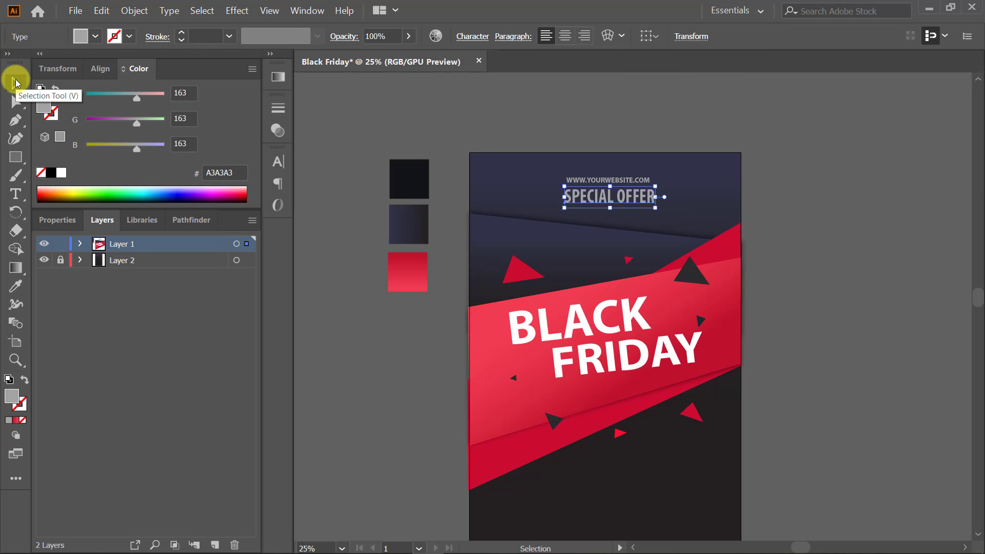
left_click_drag(656, 208, 670, 214)
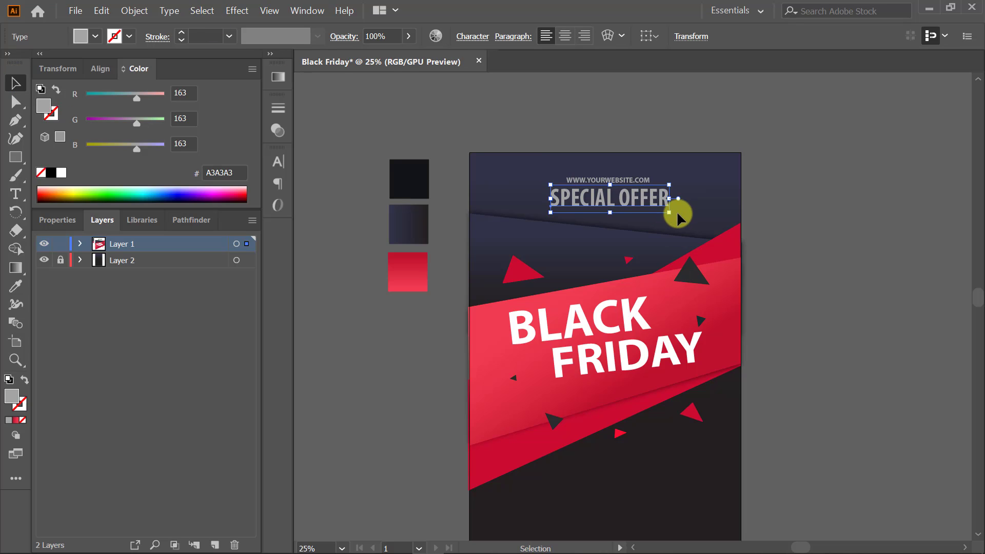
left_click_drag(621, 188, 619, 190)
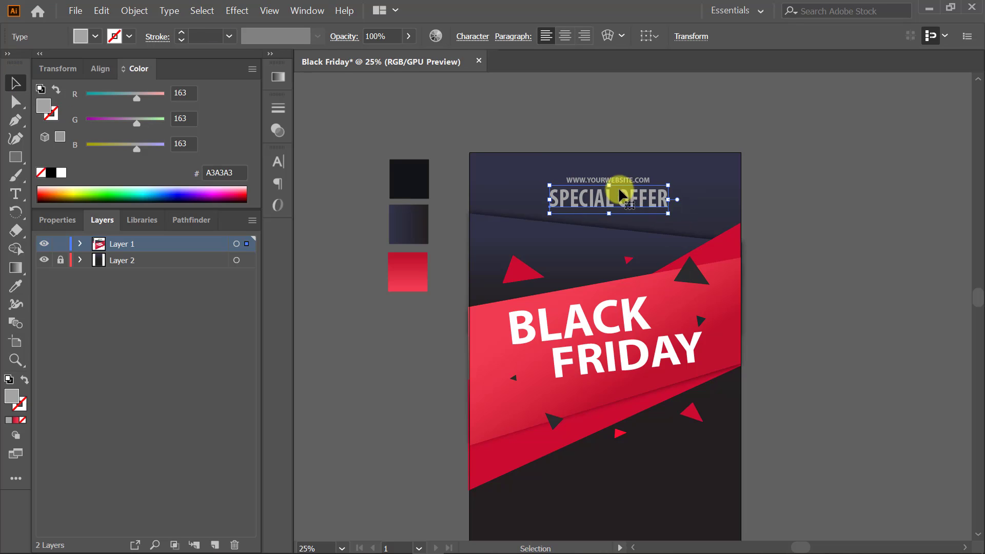
left_click(844, 226)
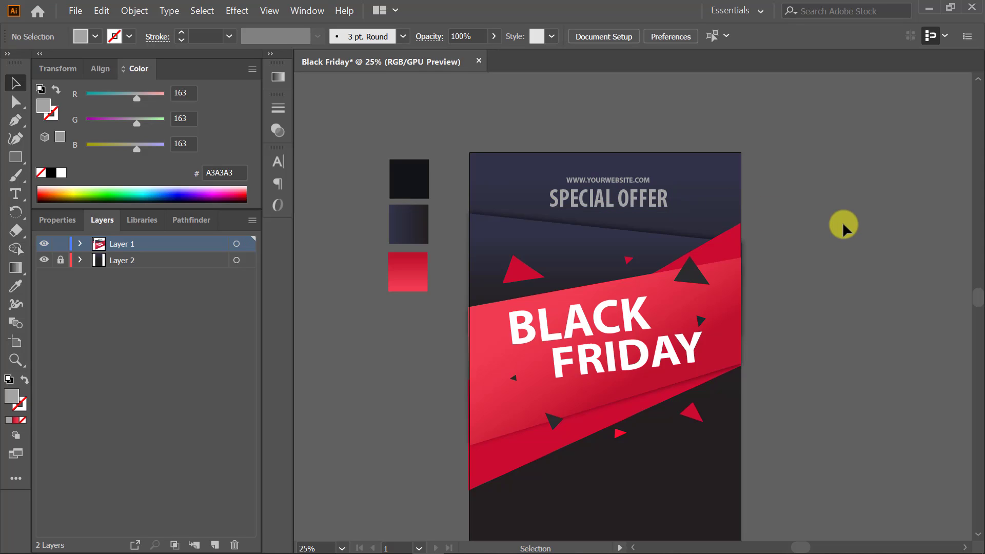
- Draw a large triangle with the Pen tool from the artboard's right edge toward the lower left of the red band
scroll(823, 224, "down", 5)
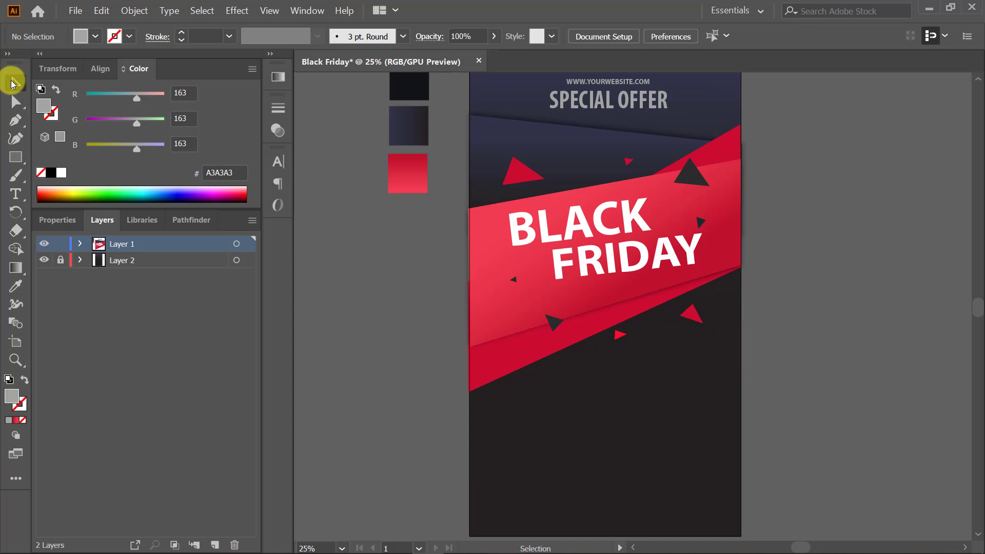
left_click(624, 304)
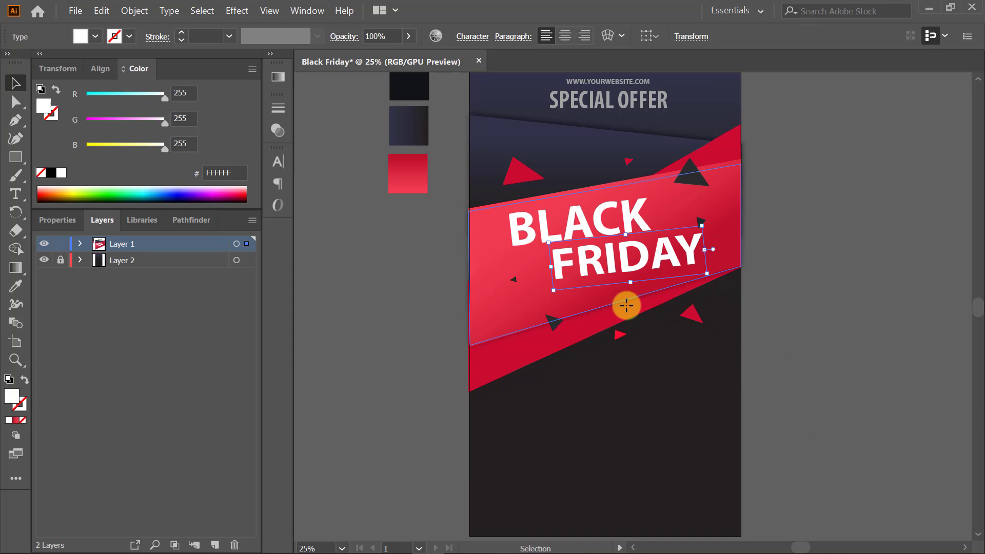
left_click(797, 373)
left_click(15, 120)
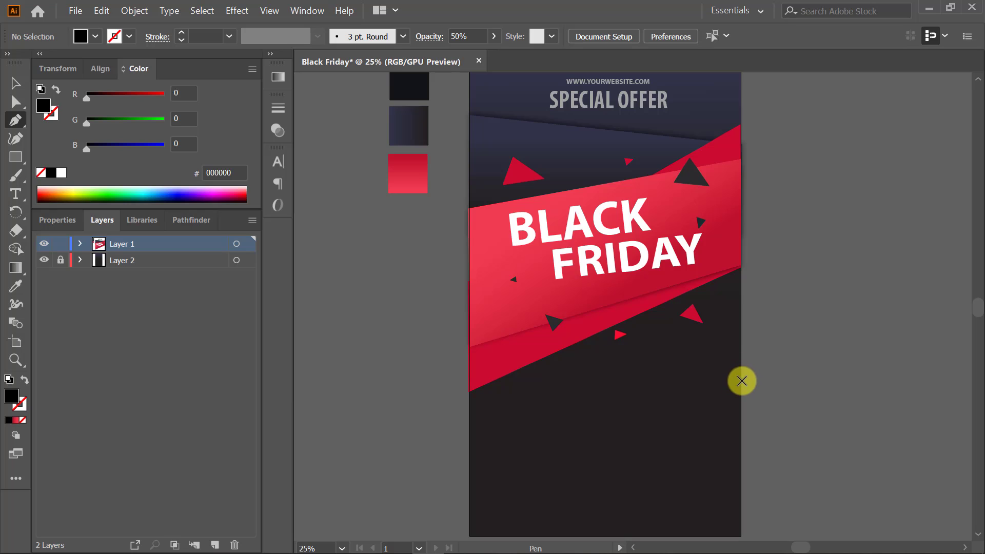
left_click(743, 382)
left_click(493, 366)
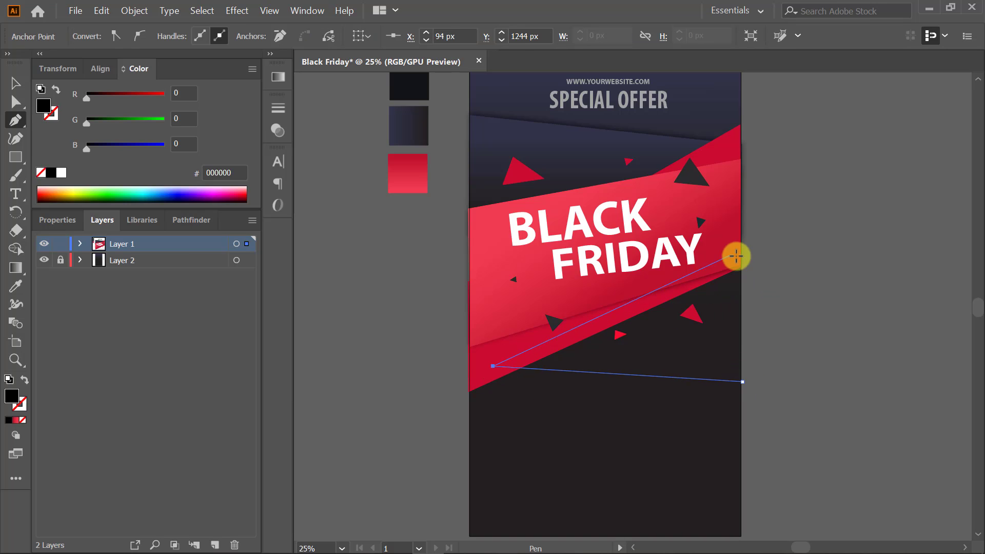
left_click(742, 256)
left_click(742, 382)
- Fill the new triangle with the dark blue gradient sampled from the swatch square and set its end stop's opacity to 0%
key("i")
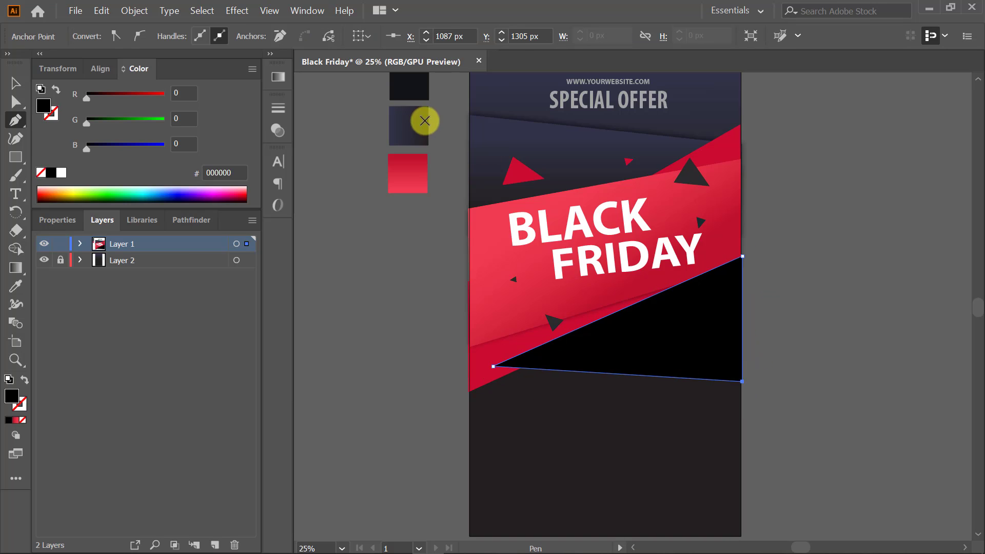
left_click(413, 129)
left_click(278, 77)
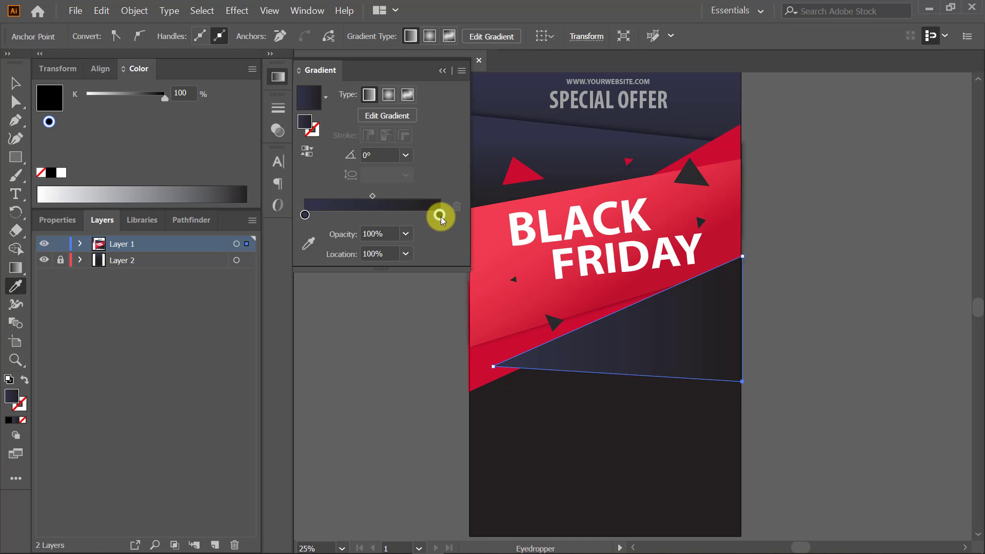
left_click(440, 214)
left_click(380, 234)
type("0")
left_click_drag(481, 367, 424, 346)
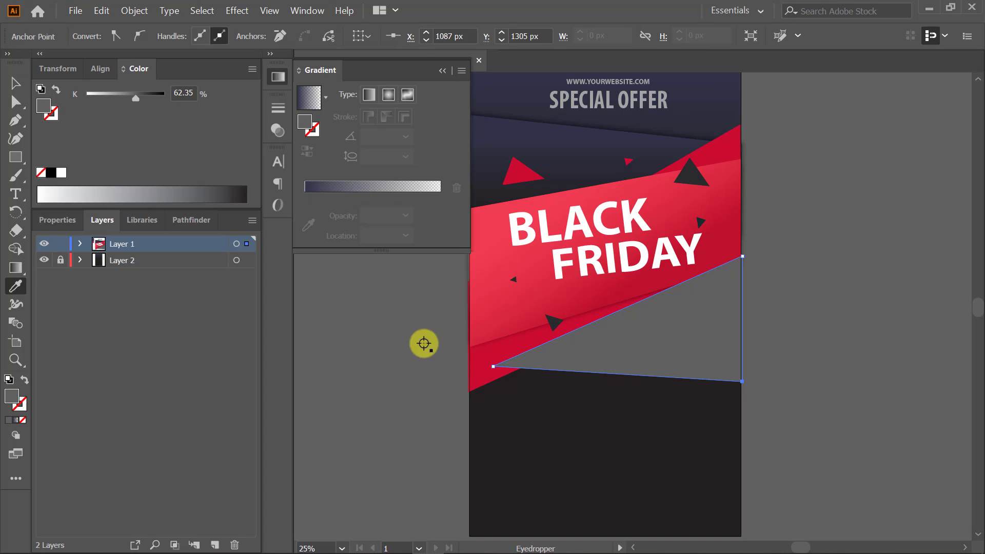
key("ctrl+z")
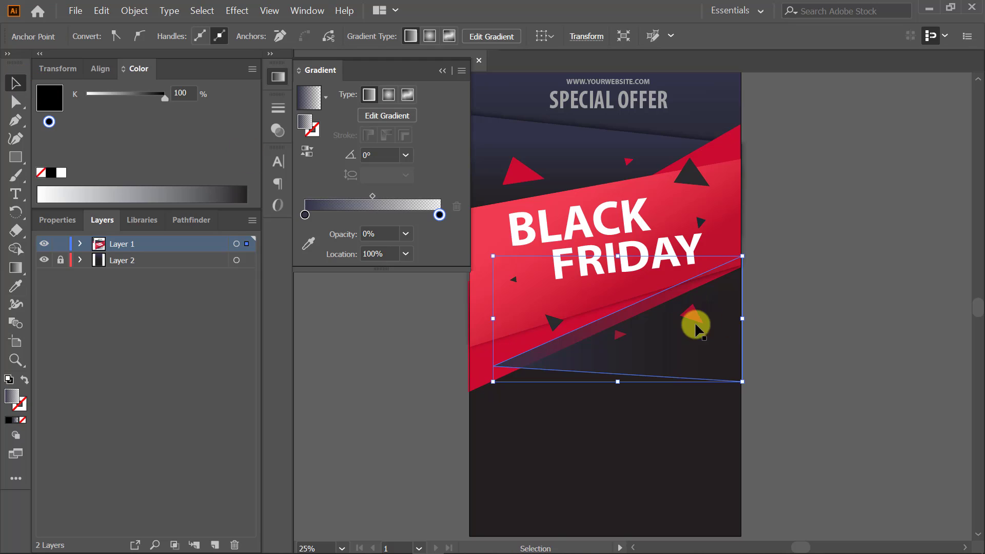
- Redirect the triangle's gradient to 155.5° so it fades toward the upper left, and shift its midpoint toward the transparent end
key("g")
left_click_drag(718, 356, 557, 283)
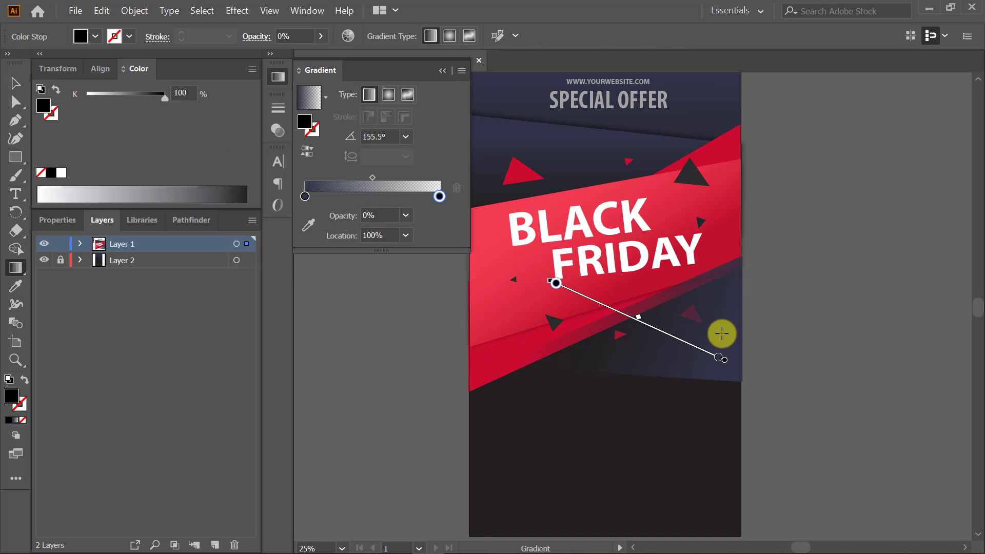
left_click_drag(638, 318, 610, 308)
- Send the gradient triangle to the back, behind the red bands and small triangles
right_click(714, 308)
mouse_move(769, 494)
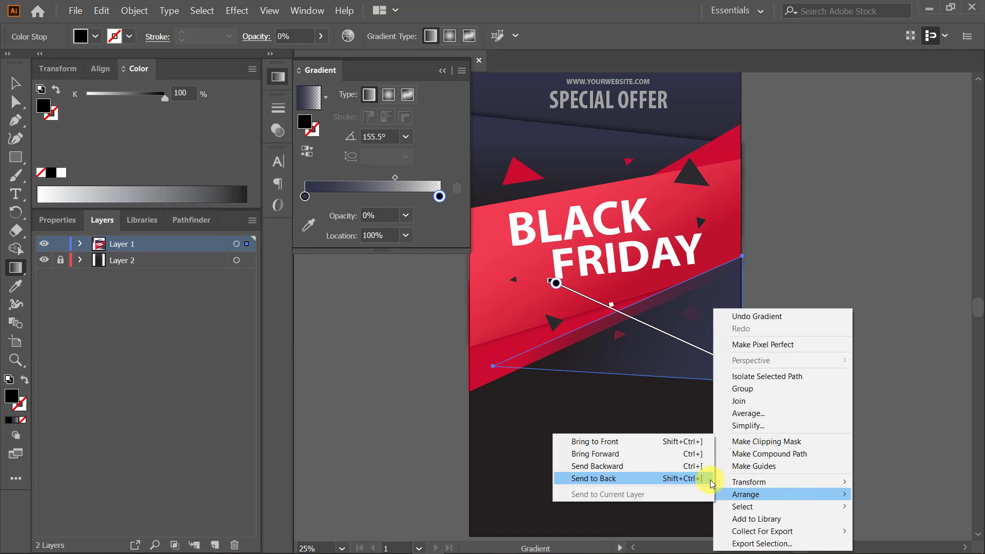
left_click(711, 481)
key("v")
left_click(810, 329)
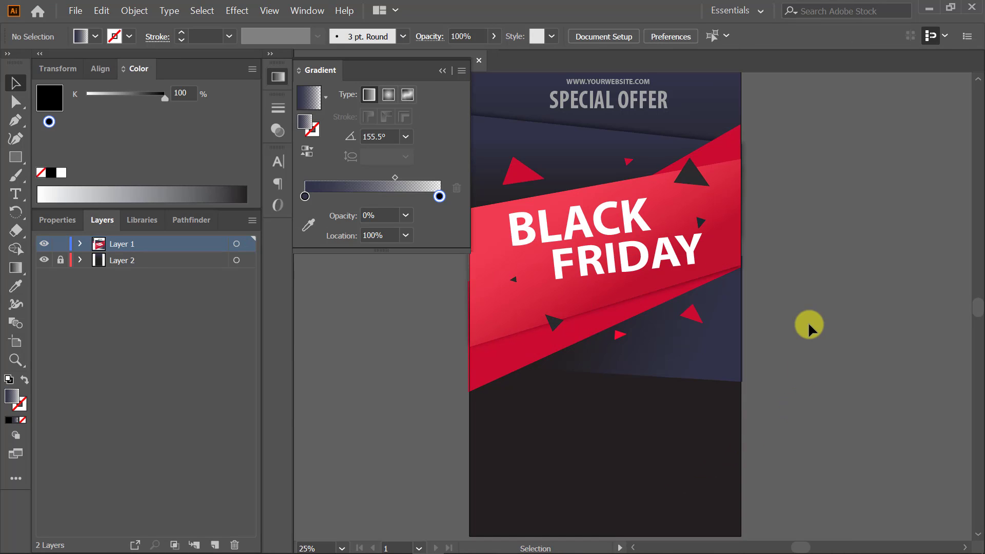
- Add the text SALE below the red bands
scroll(810, 329, "down", 3)
key("t")
left_click(563, 334)
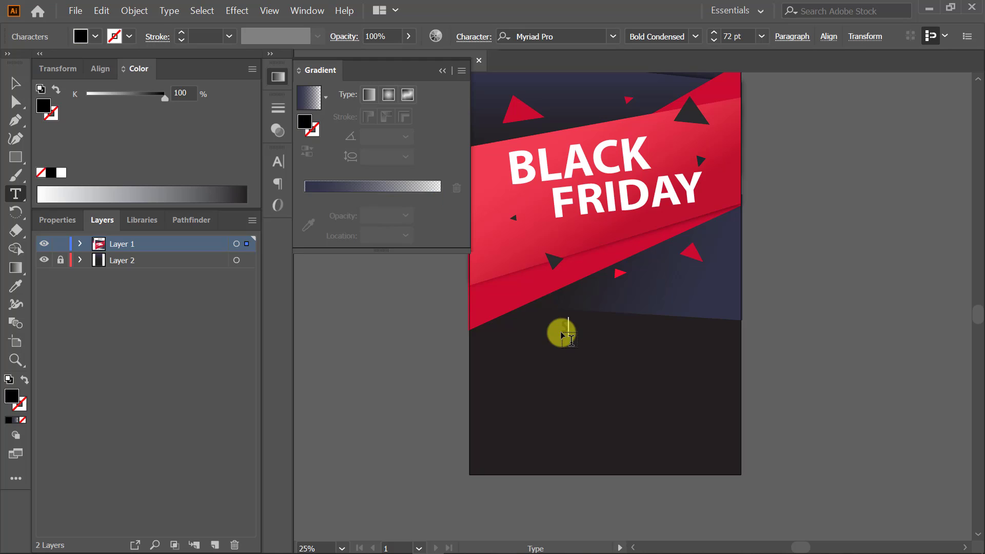
left_click(15, 84)
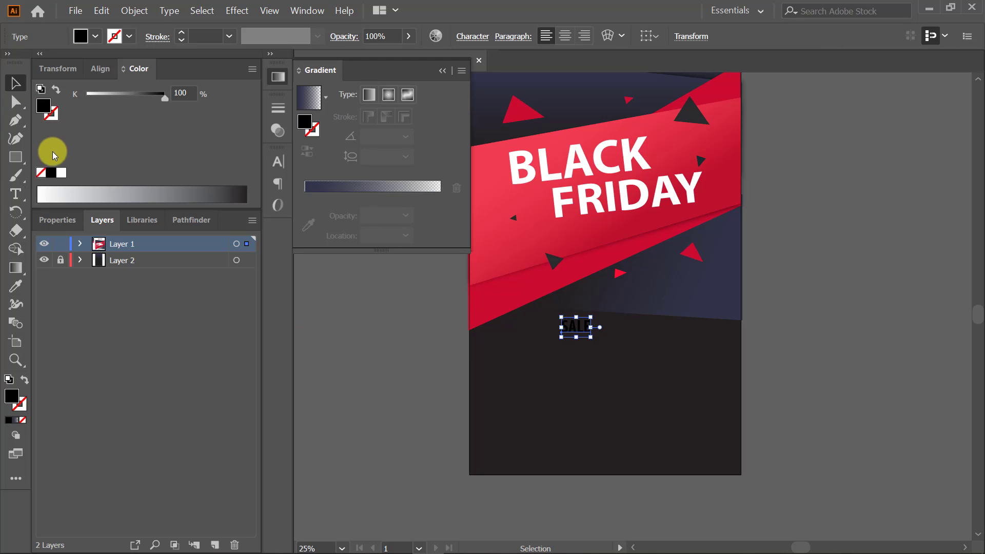
- Try to color the SALE text pure red with the Color Picker
left_click(61, 172)
left_click(54, 172)
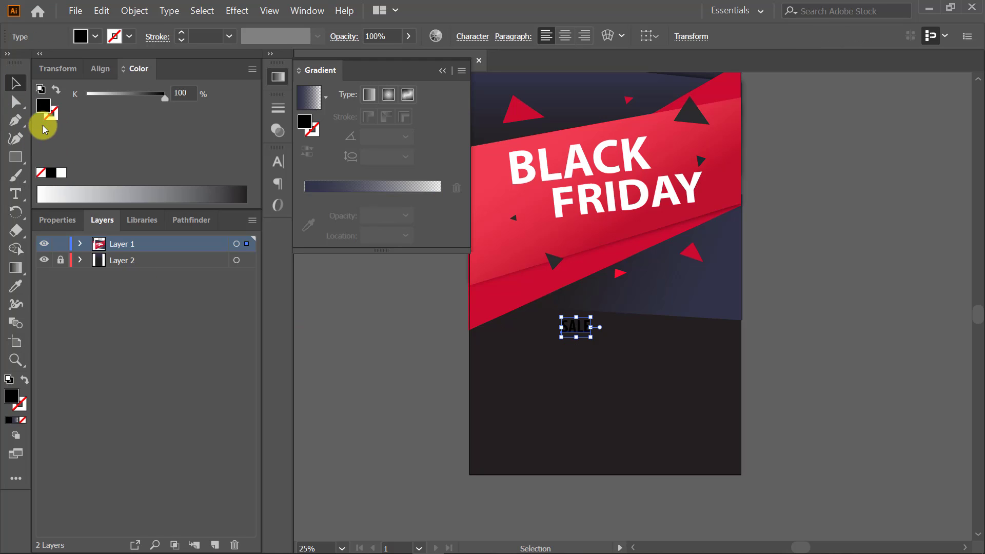
double_click(40, 106)
left_click_drag(809, 275, 808, 245)
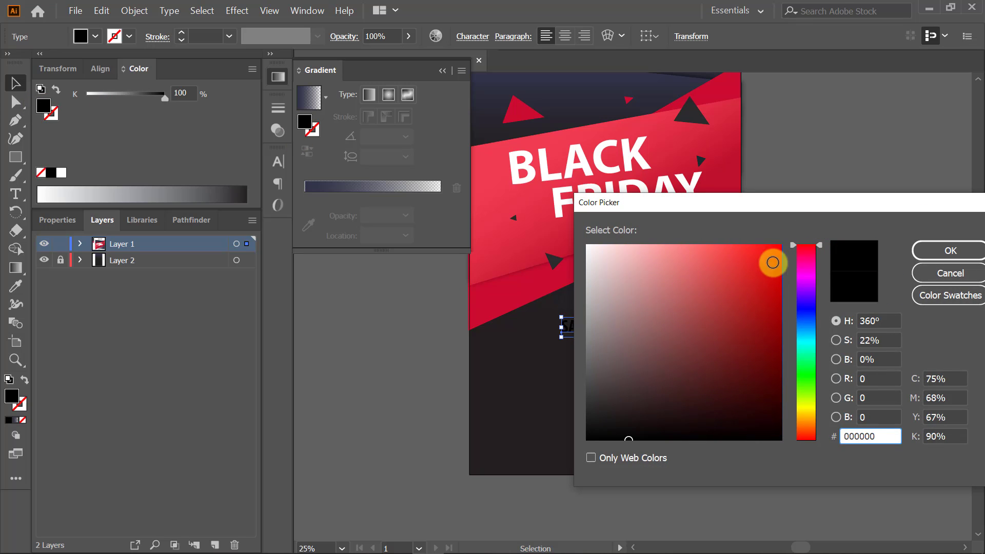
left_click(781, 245)
left_click(977, 262)
left_click(611, 321)
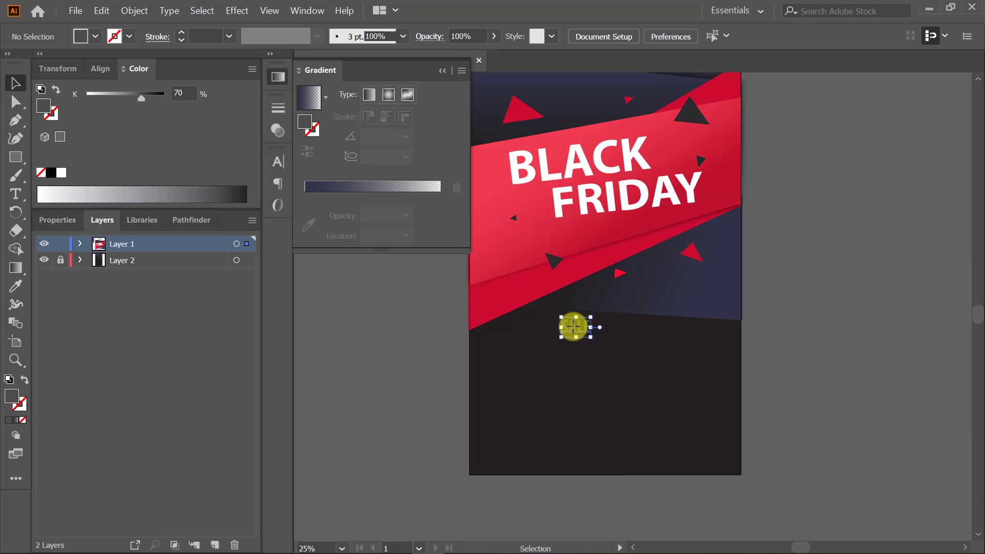
- Select the characters of SALE and try again to apply FF0000 as their fill
left_click(572, 325)
double_click(578, 329)
double_click(577, 327)
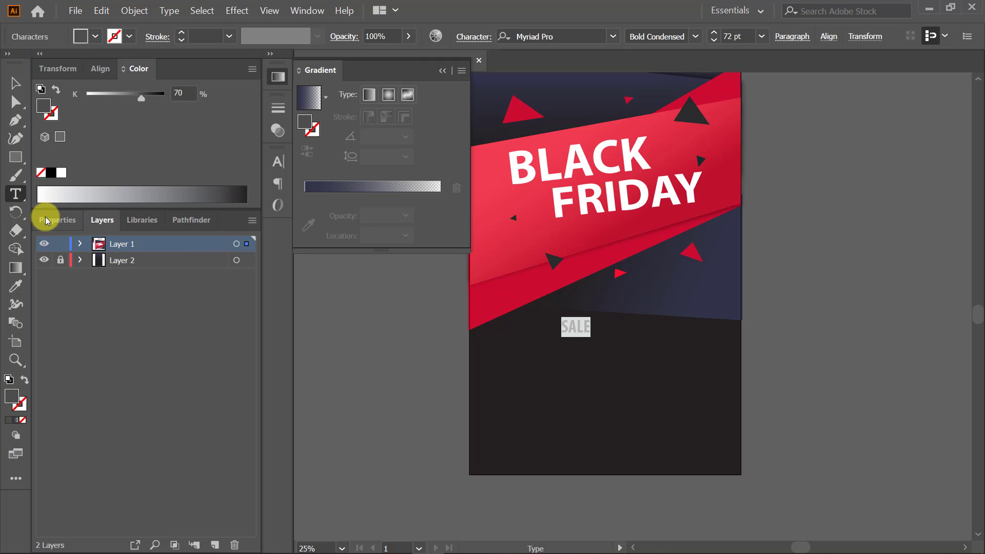
double_click(50, 109)
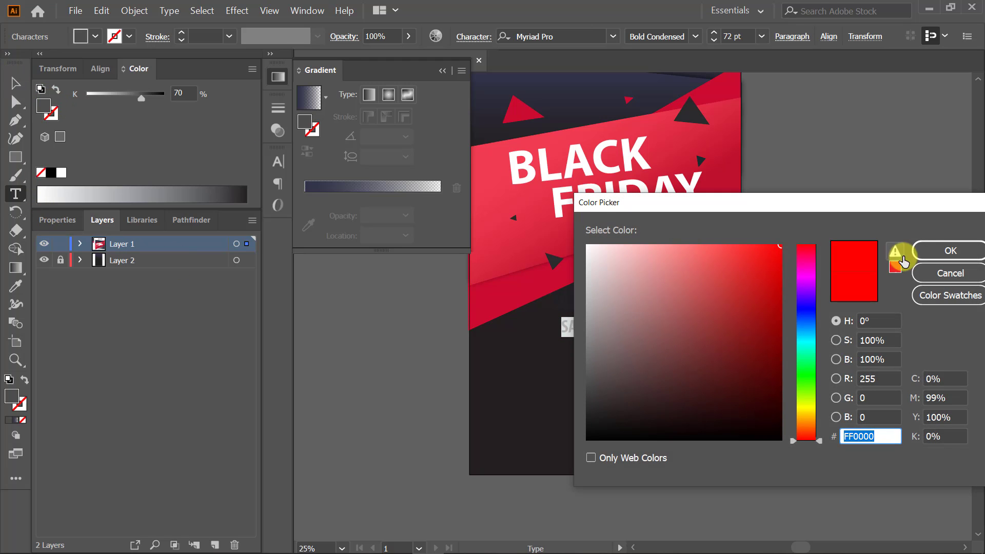
left_click(919, 251)
left_click(514, 232)
- Apply the red FF0000 fill swatch to the SALE text
left_click(15, 83)
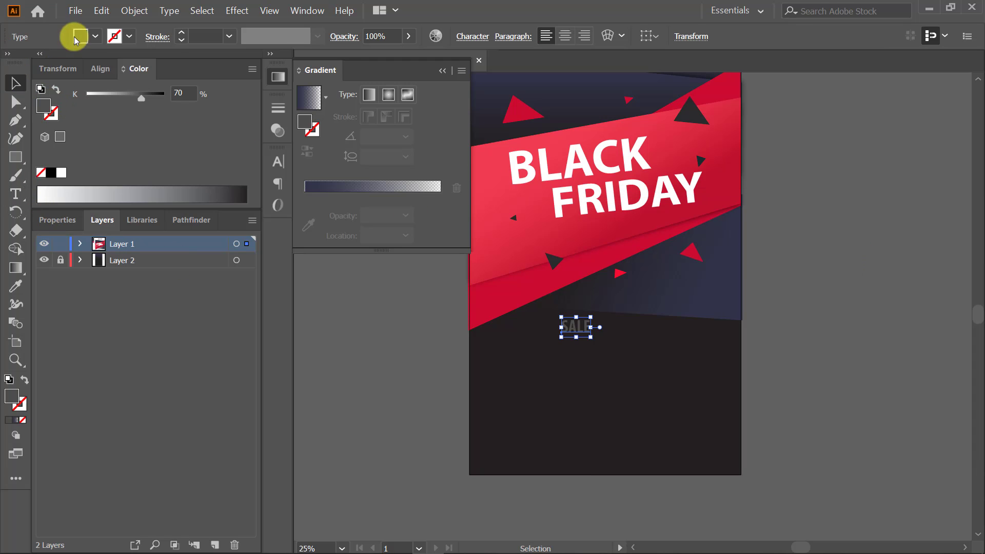
left_click(95, 35)
left_click(53, 60)
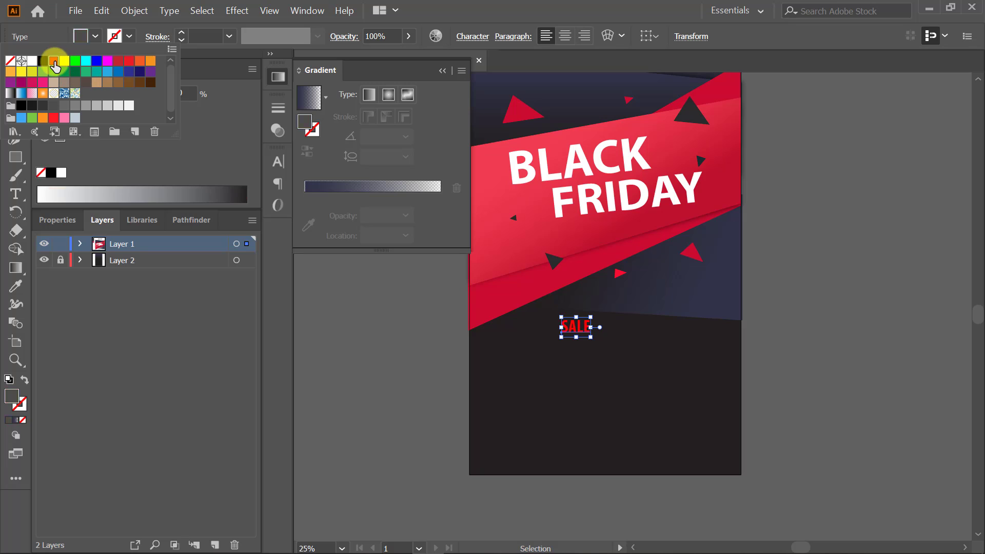
left_click(796, 213)
- Enlarge SALE to about 248 pt and set its font style to Bold Italic
left_click_drag(629, 321, 664, 297)
double_click(634, 329)
key("ctrl+a")
left_click(696, 36)
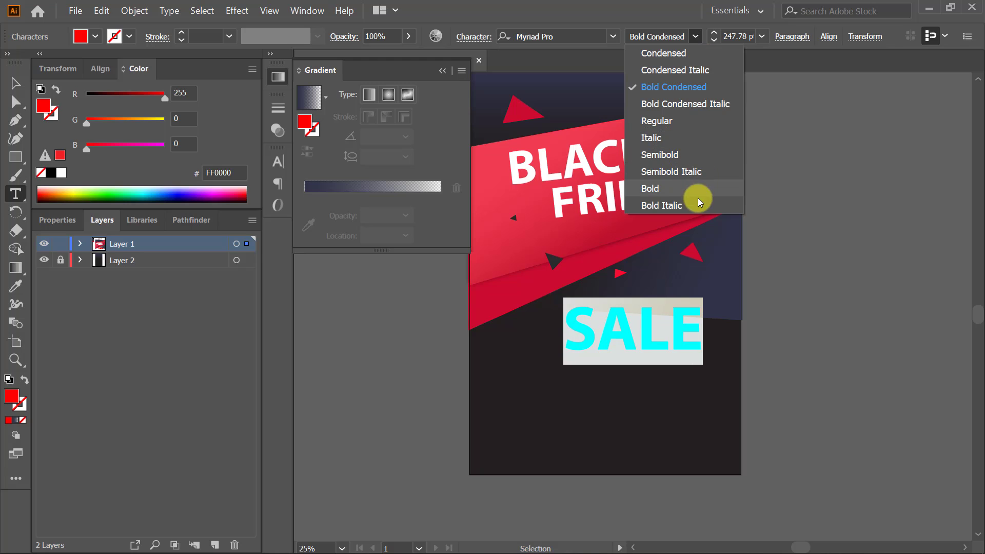
left_click(701, 205)
- Tilt SALE to follow the band's slant, shrink it slightly and place it just beneath the red band
left_click(15, 83)
mouse_move(668, 333)
left_mouse_down()
mouse_move(645, 323)
mouse_move(662, 335)
left_mouse_up()
mouse_move(687, 368)
left_mouse_down()
mouse_move(673, 357)
mouse_move(689, 352)
left_mouse_up()
left_click_drag(631, 325, 626, 322)
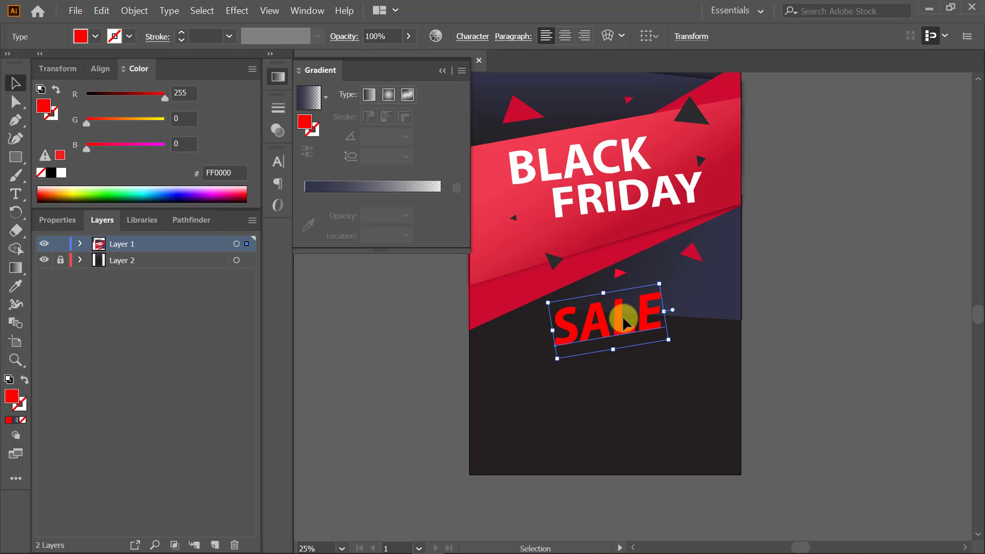
- Add the white text THE BEST DEAL just below SALE, at 72 pt in Myriad Pro Bold Italic
key("t")
left_click(548, 376)
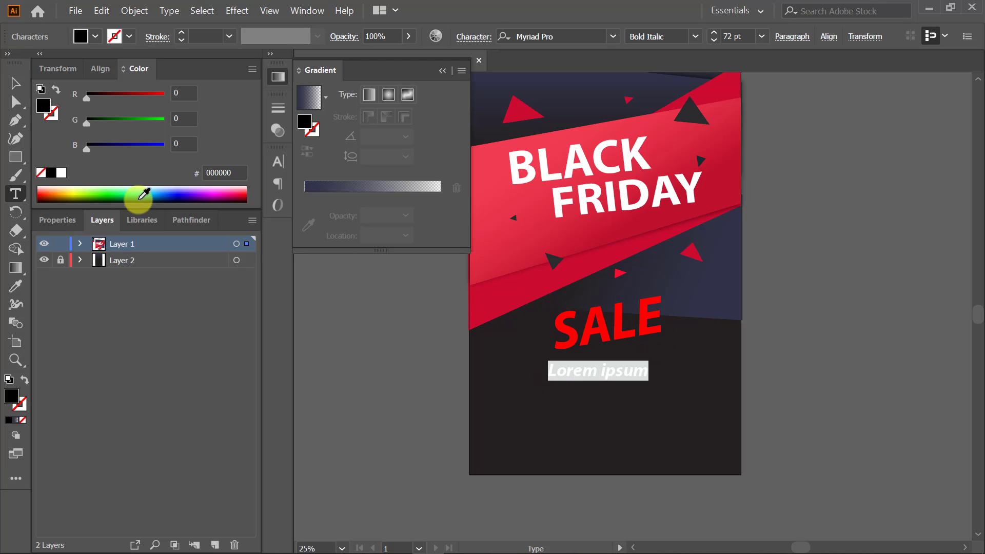
left_click(61, 172)
type("THE BEST DEAL")
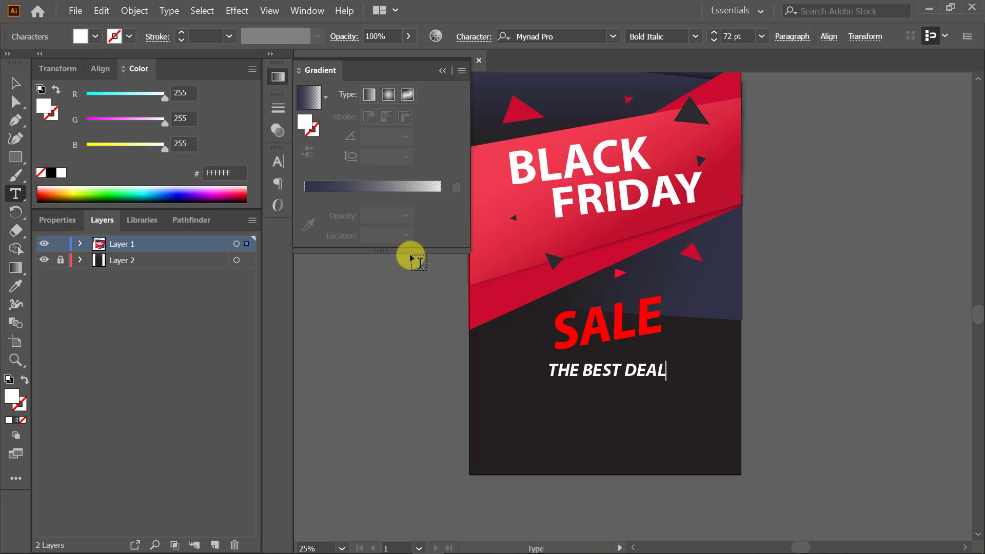
key("Escape")
- Tilt THE BEST DEAL to match the slant of SALE and nudge it up close beneath that word
left_click(15, 83)
left_click(623, 375)
left_click_drag(657, 374, 673, 356)
key("shift+Up")
key("shift+Left")
key("shift+Up")
key("shift+Left")
key("shift+Up")
key("shift+Left")
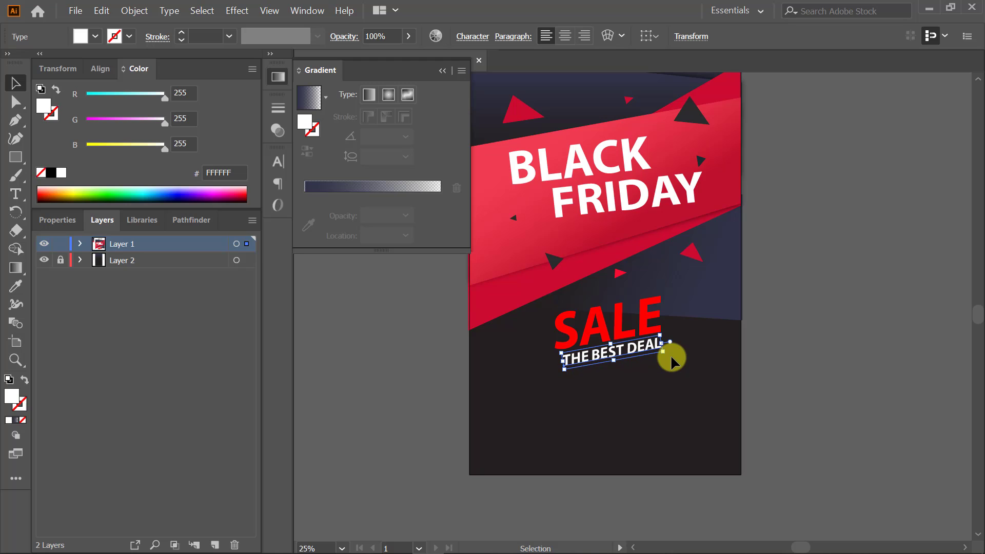
- Recolour the SALE text to a lighter red, FF2727
left_click(623, 323)
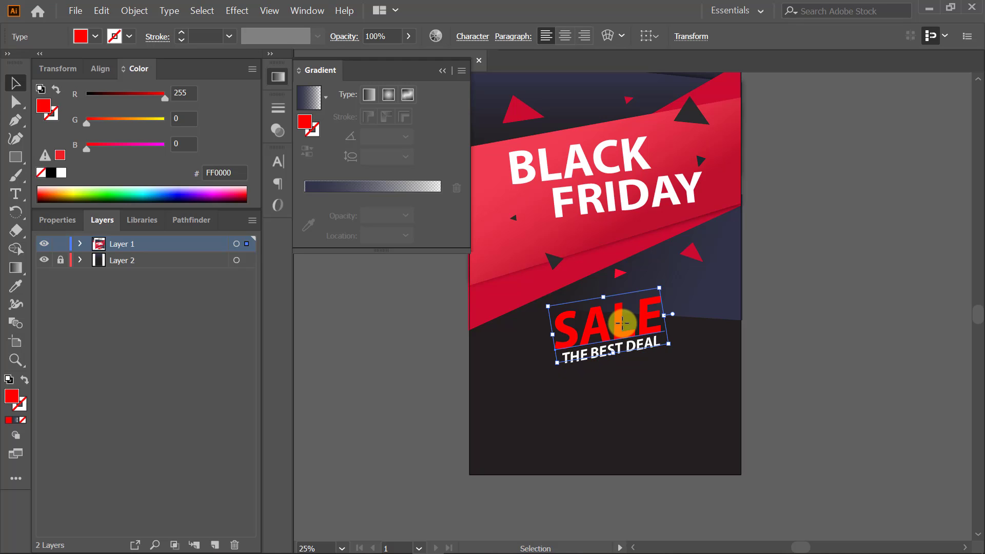
mouse_move(164, 97)
left_mouse_down()
mouse_move(151, 97)
mouse_move(160, 97)
left_mouse_up()
left_click_drag(88, 124, 89, 122)
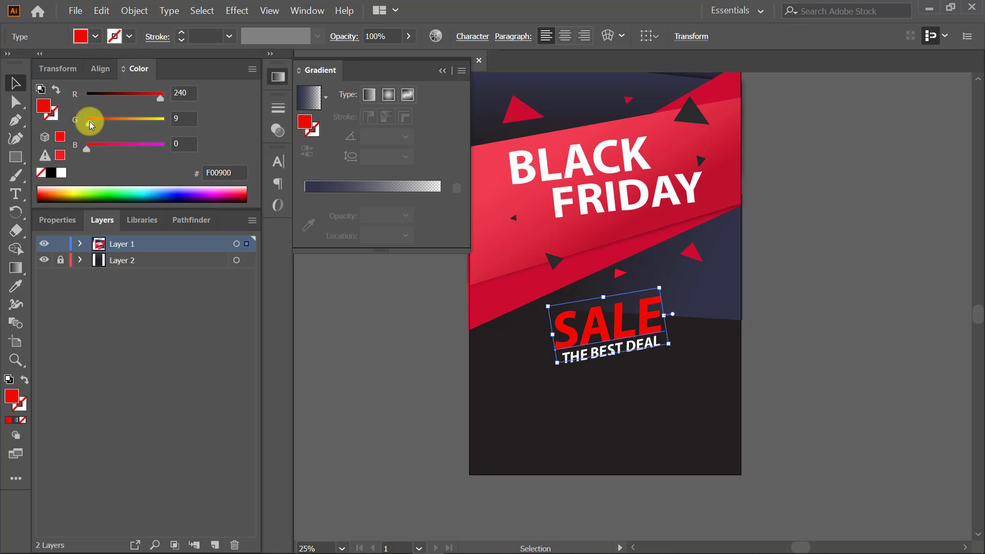
left_click(13, 397)
double_click(12, 396)
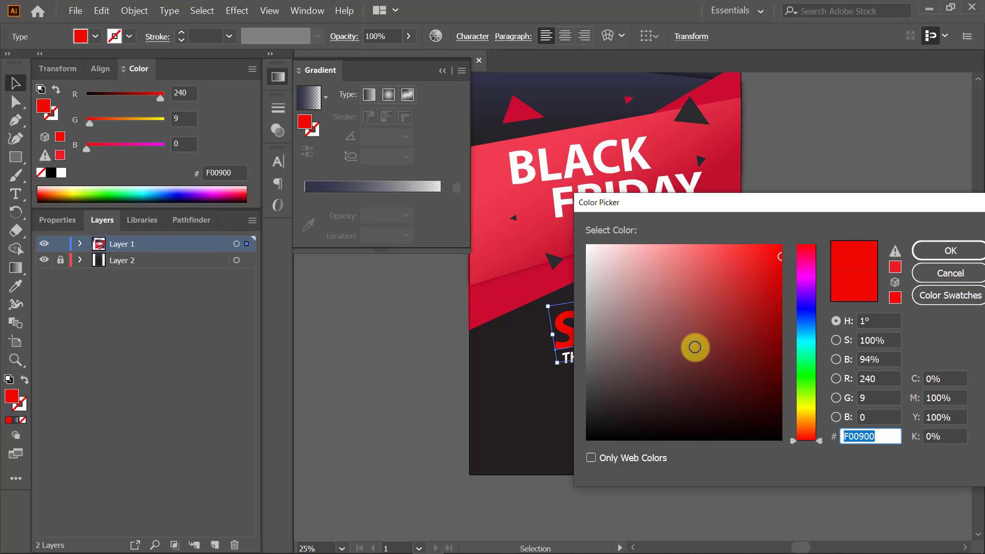
left_click(769, 258)
left_click_drag(769, 258, 758, 247)
left_click(925, 250)
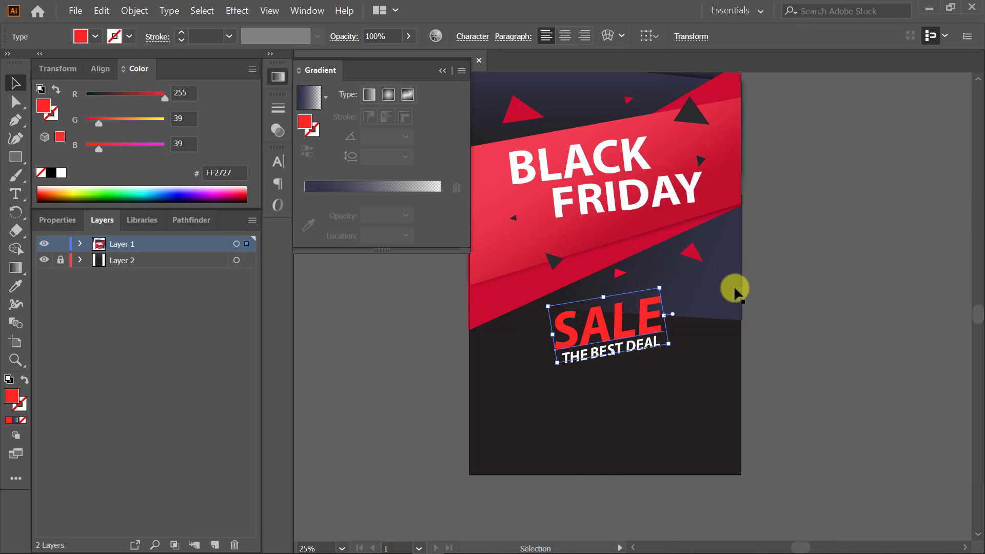
left_click(803, 298)
- Enlarge SALE slightly and shift THE BEST DEAL down a little to sit beneath it
left_click(671, 307)
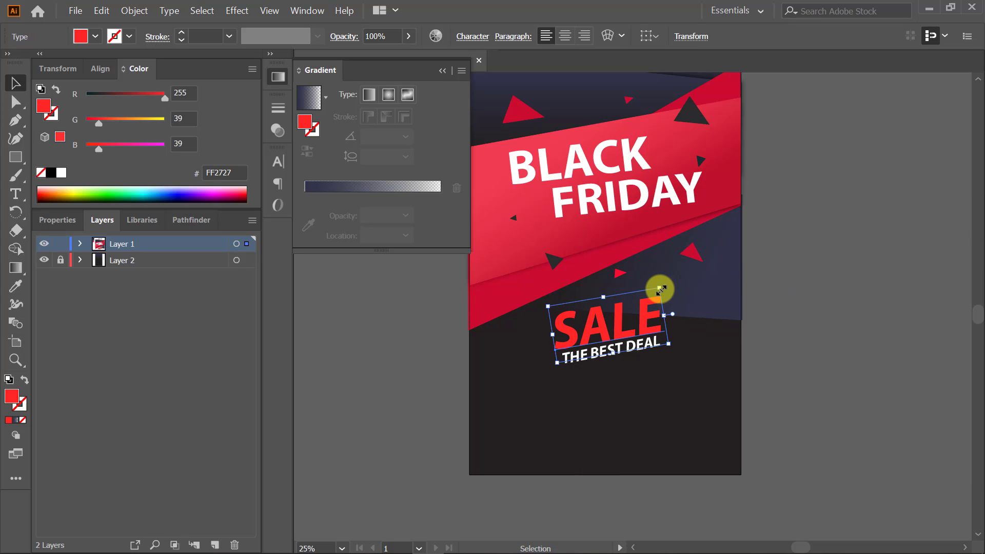
left_click_drag(660, 288, 680, 282)
left_click(710, 365)
left_click_drag(648, 349, 650, 357)
left_click(804, 345)
scroll(804, 345, "up", 3)
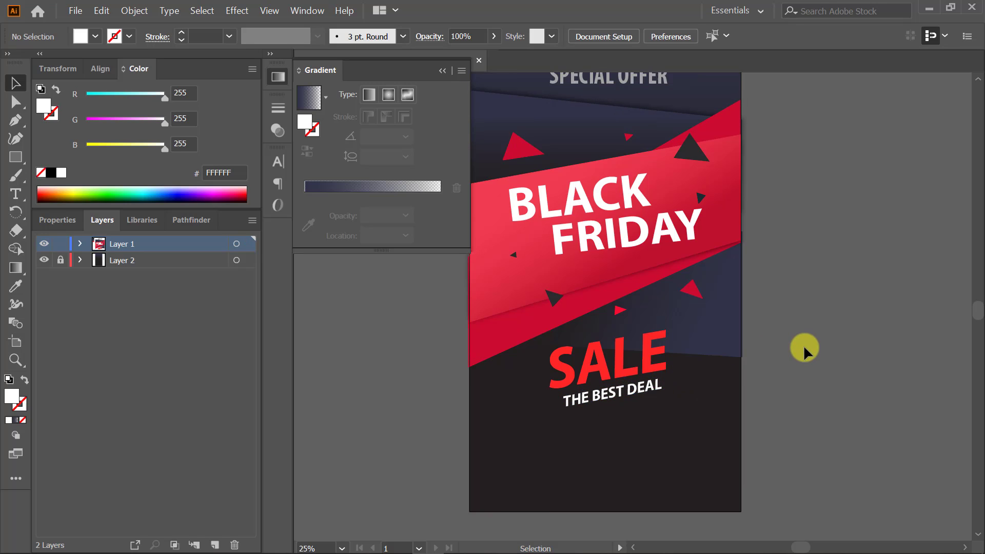
scroll(805, 345, "down", 1)
scroll(808, 348, "up", 1)
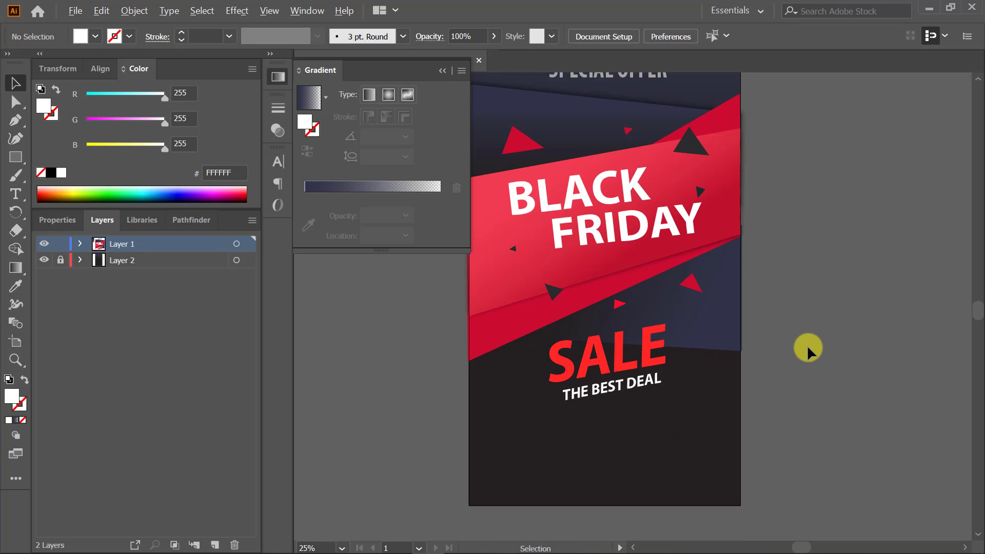
scroll(807, 347, "down", 1)
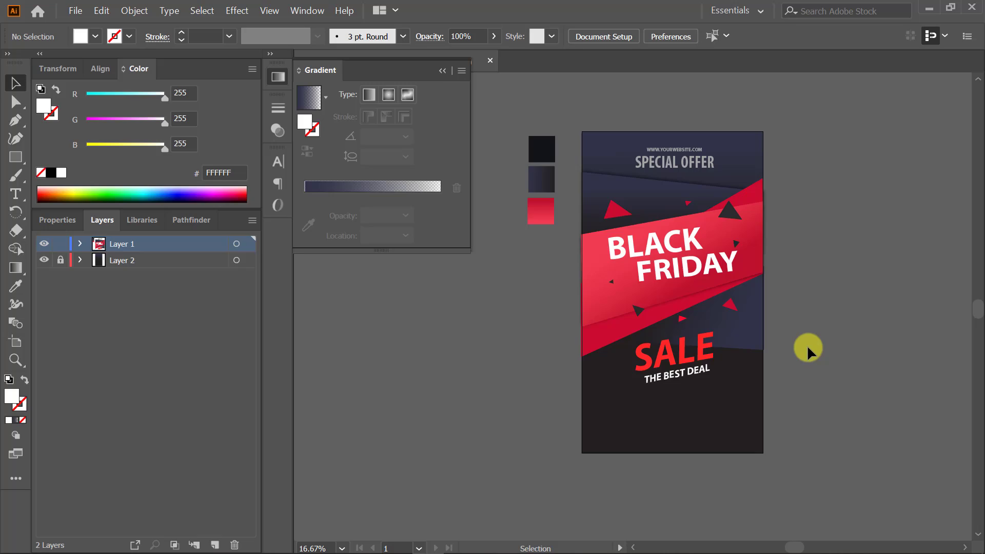